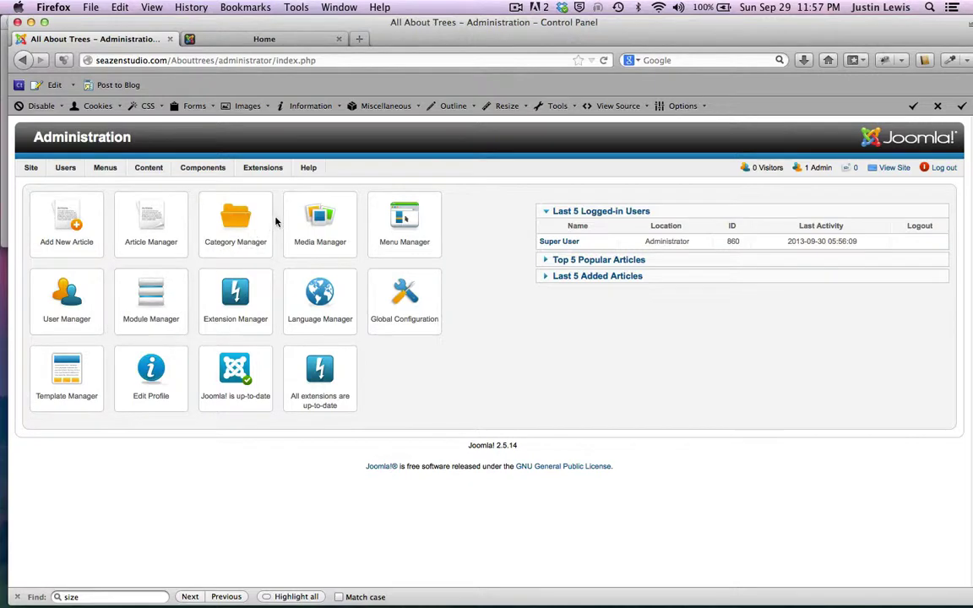
Open the Main Menu module for editing in the Module Manager after viewing the menu on the public home page.
left_click(145, 315)
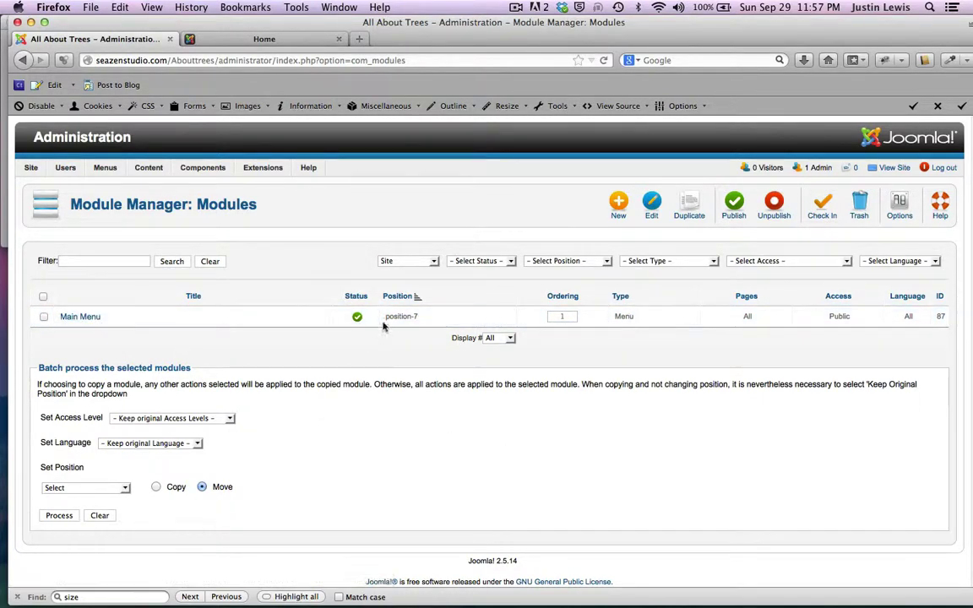
left_click(265, 38)
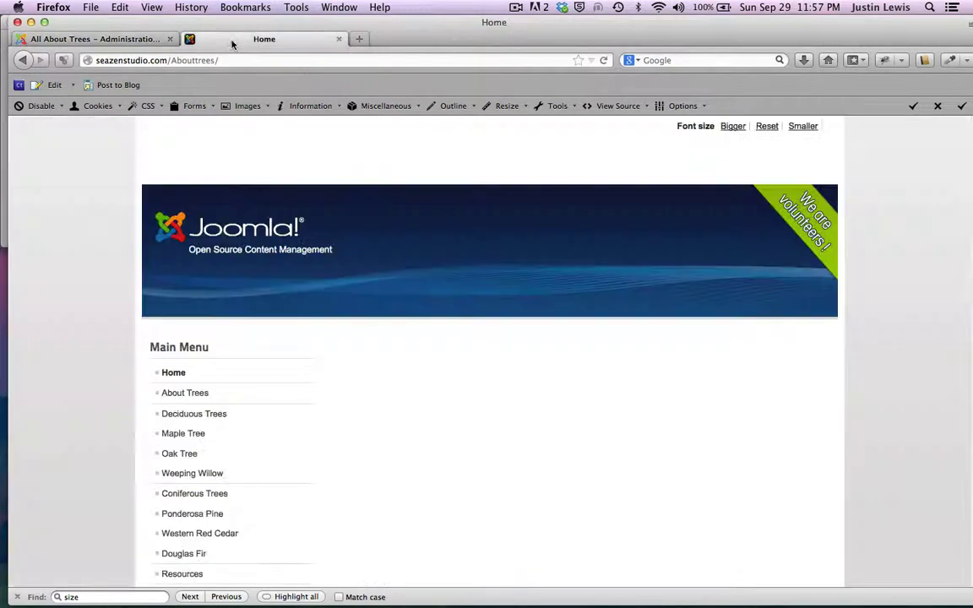
scroll(176, 362, "down", 3)
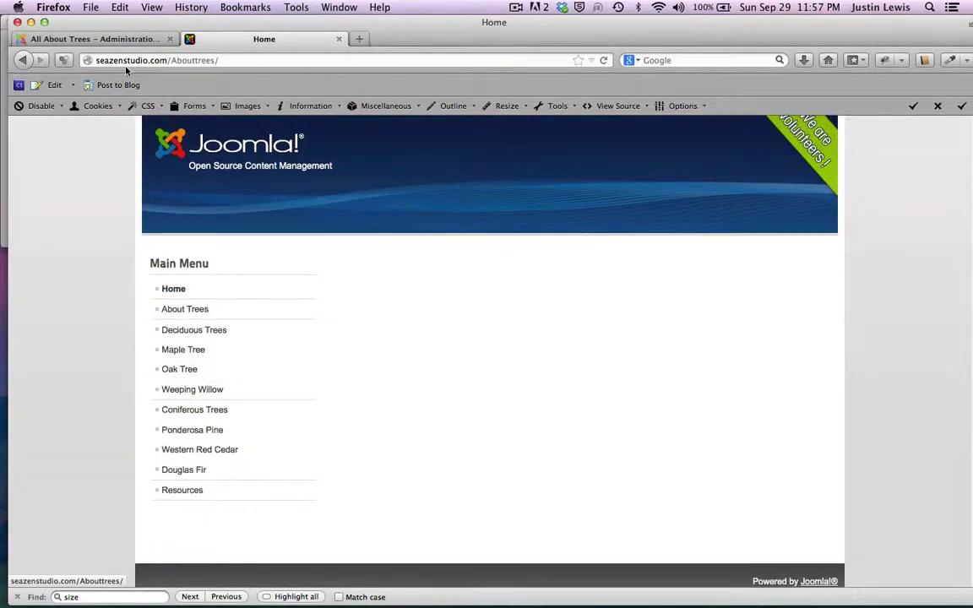
left_click(100, 39)
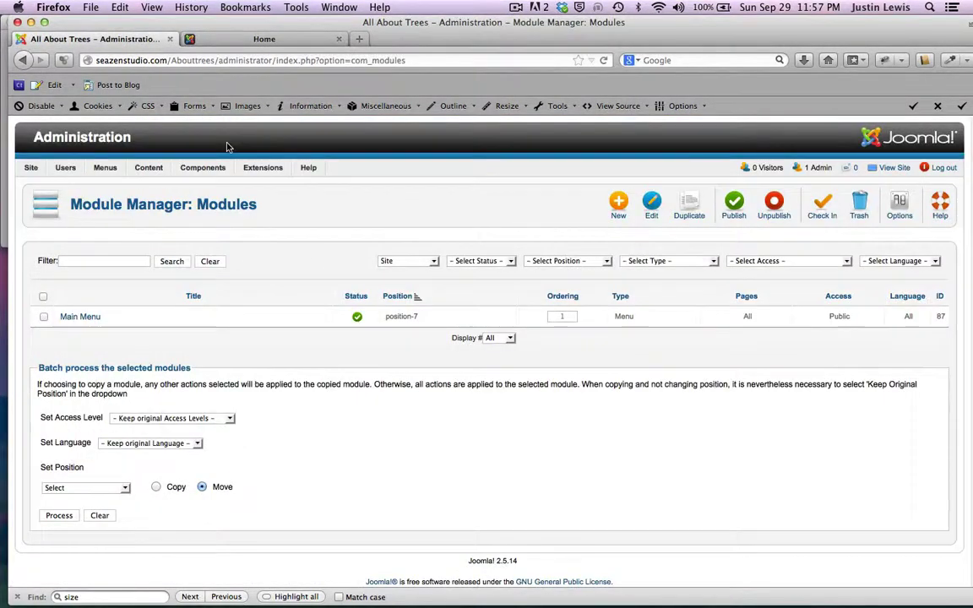
left_click(74, 318)
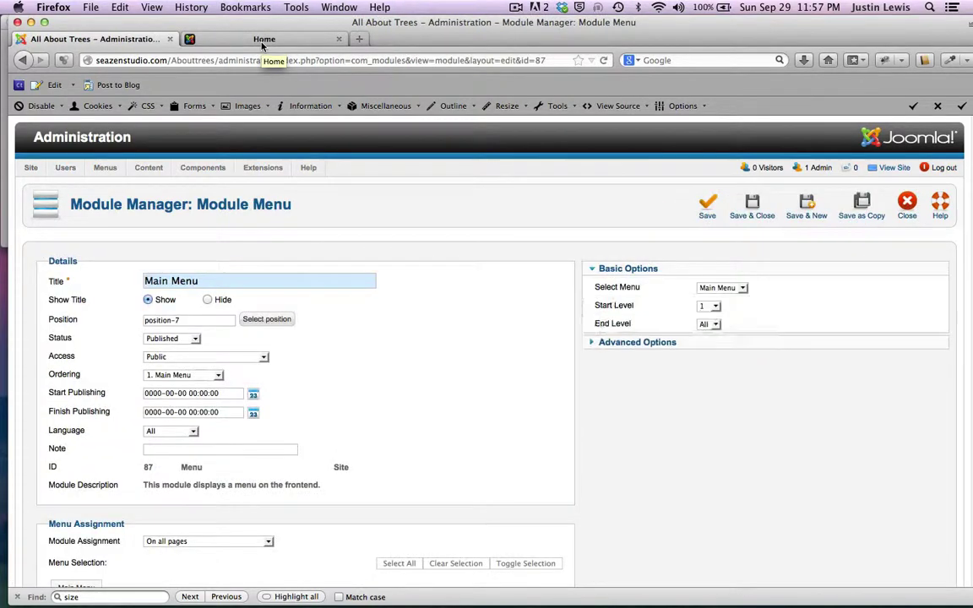
Compare the Main Menu module's settings with the menu on the refreshed public home page.
left_click(262, 39)
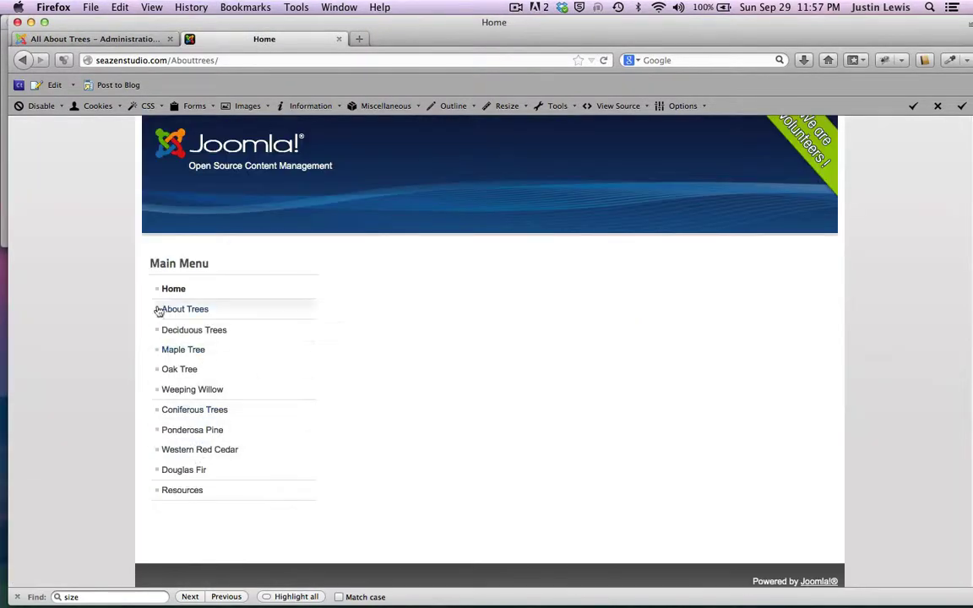
left_click(104, 44)
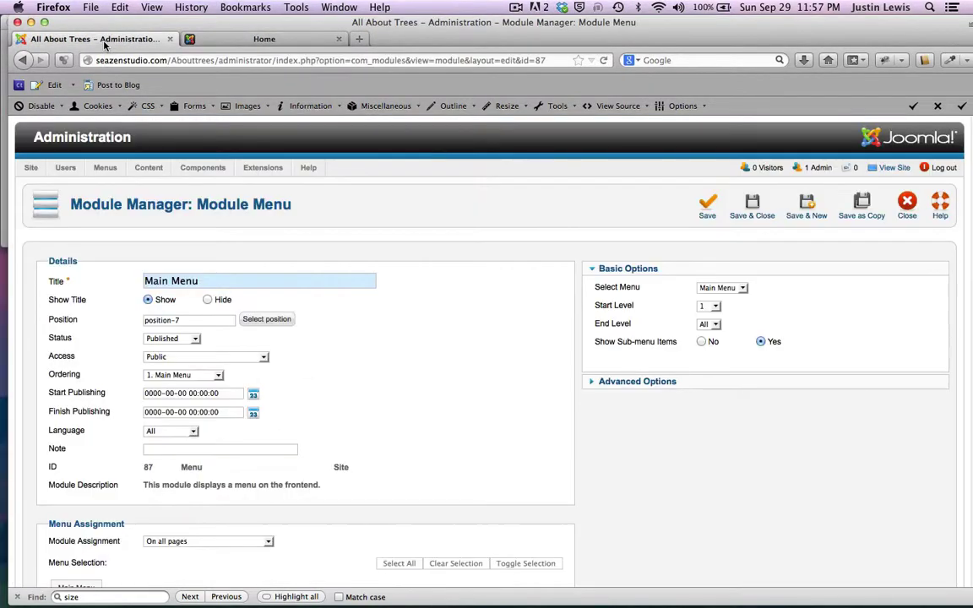
left_click(205, 38)
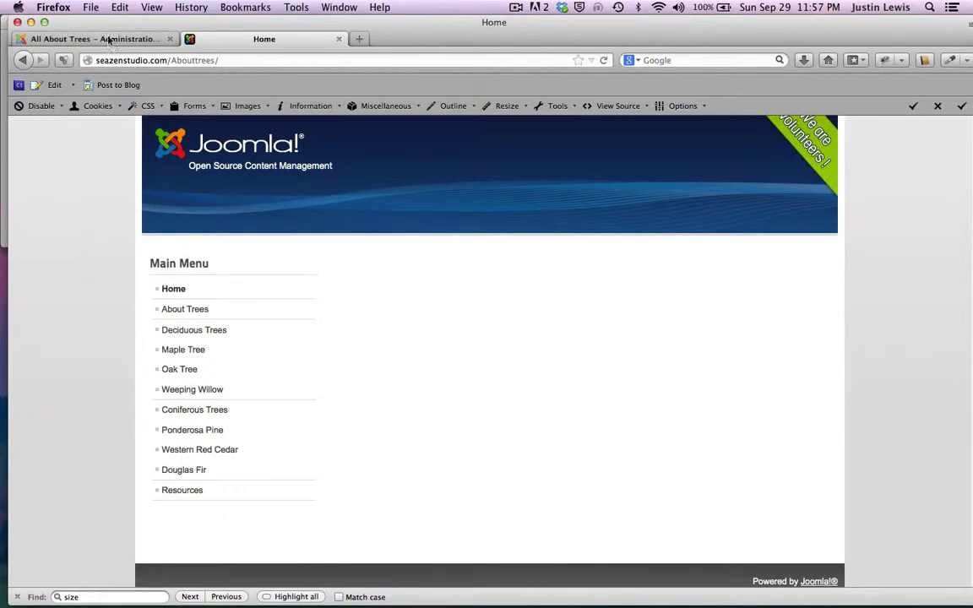
key("super+r")
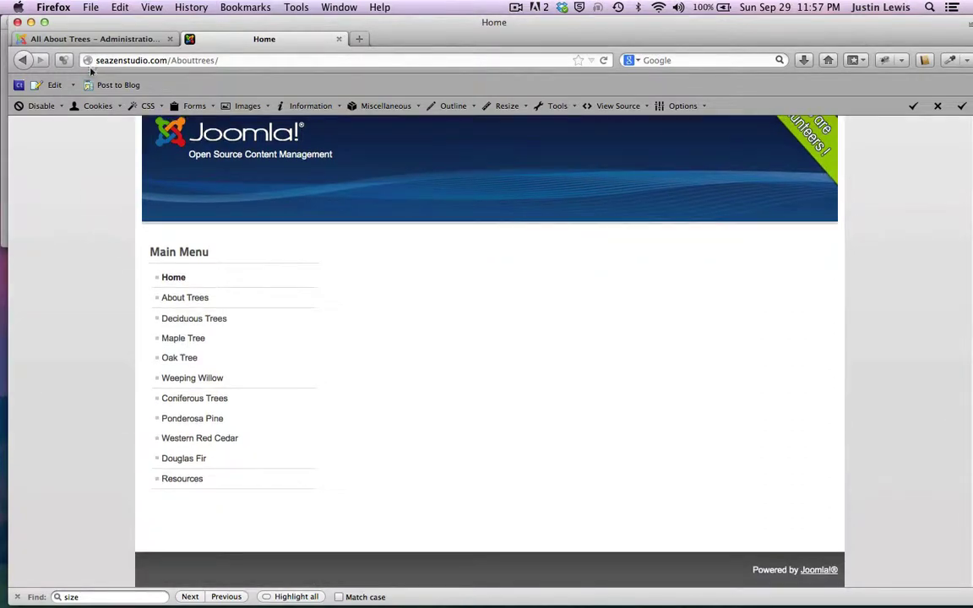
left_click(101, 39)
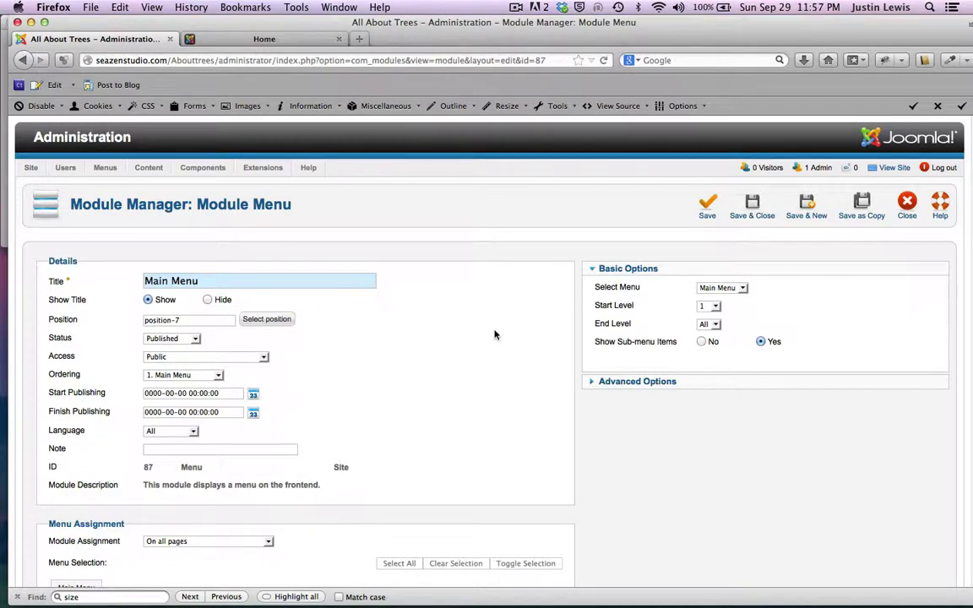
scroll(495, 334, "down", 5)
scroll(495, 334, "up", 5)
Set Show Sub-menu Items to No for the Main Menu module and save it.
mouse_move(623, 343)
left_click(216, 38)
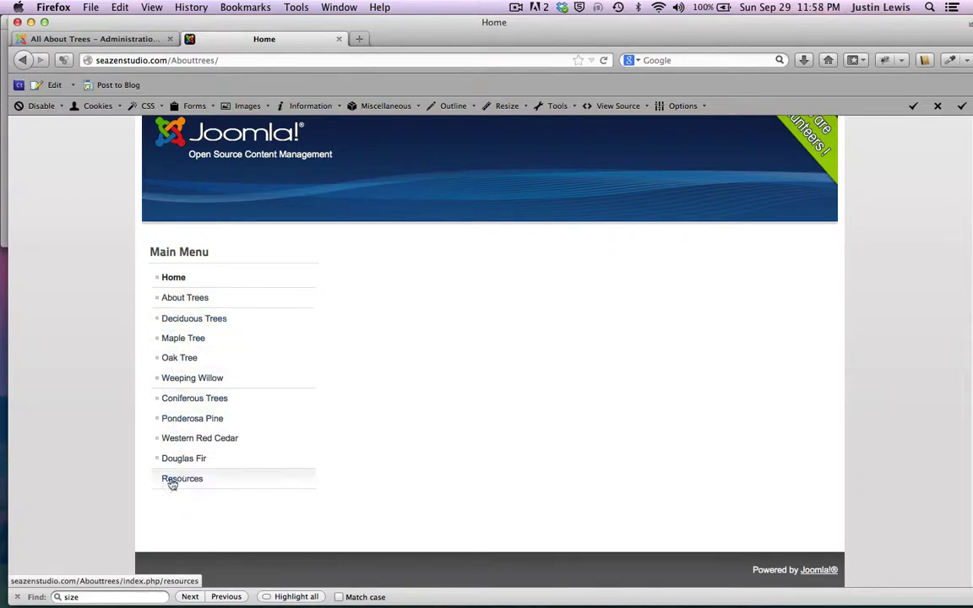
left_click(90, 40)
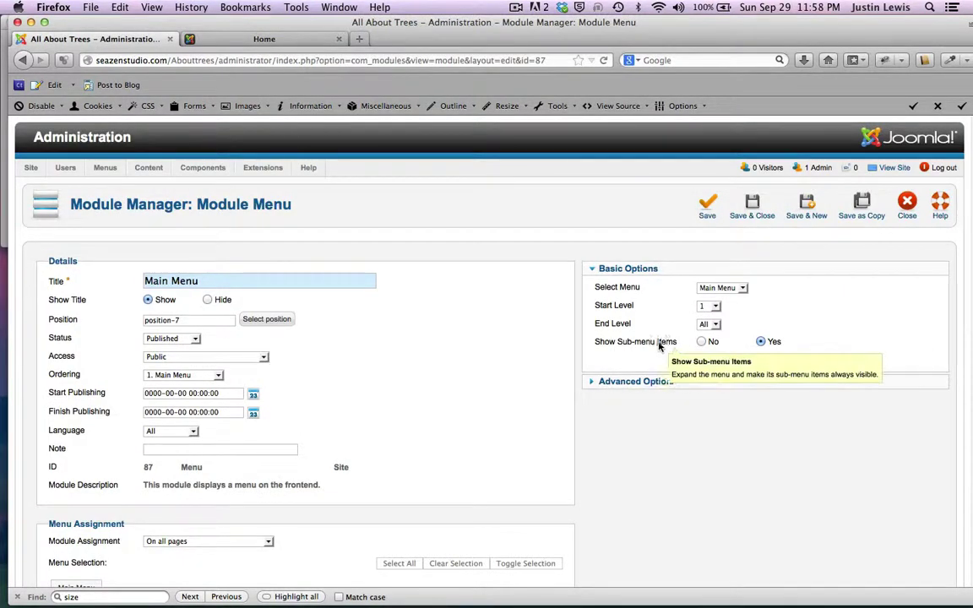
left_click(702, 343)
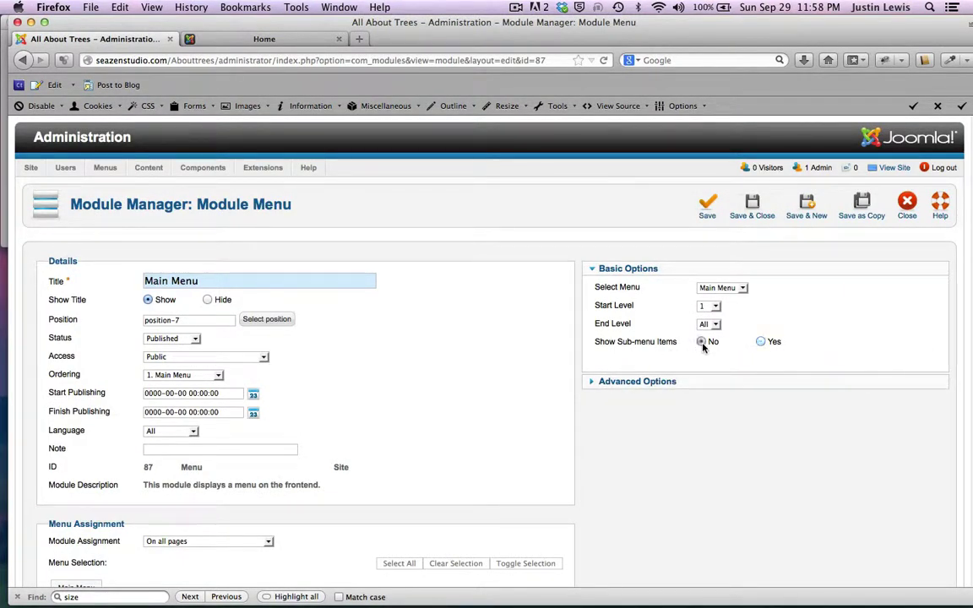
left_click(706, 209)
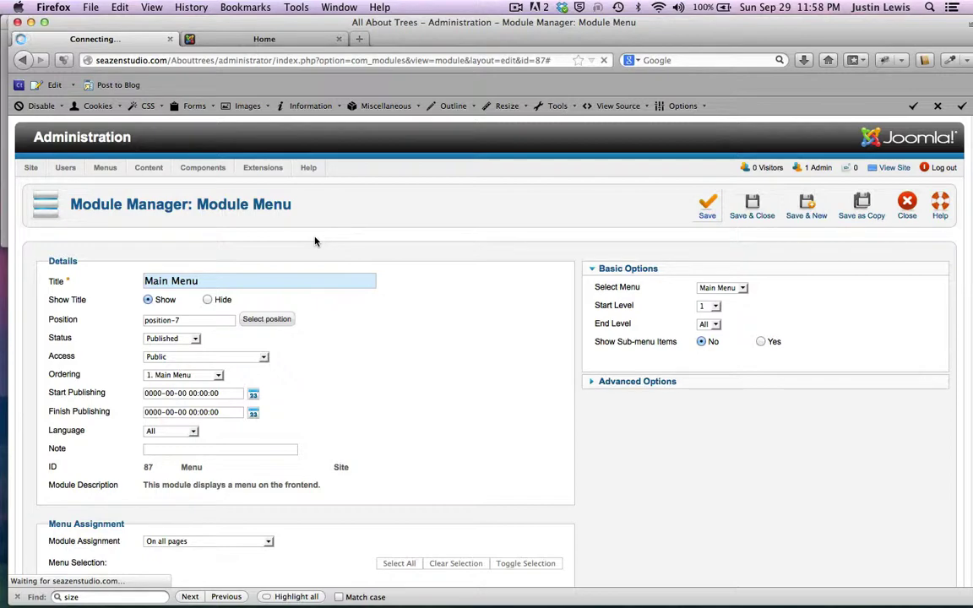
Replace the old home page tab with a fresh view of the public site and check its main menu against the module setting.
left_click(264, 38)
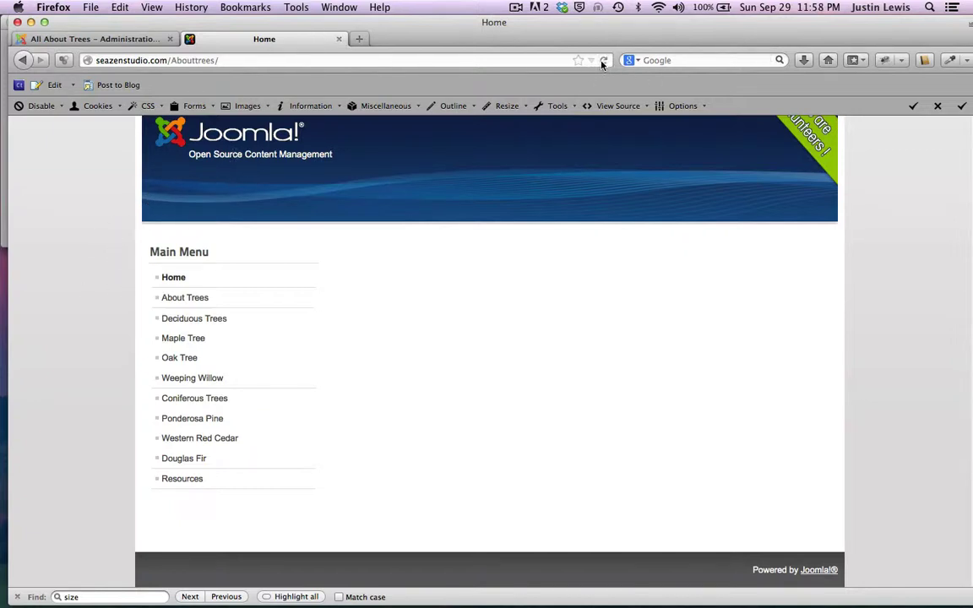
left_click(339, 39)
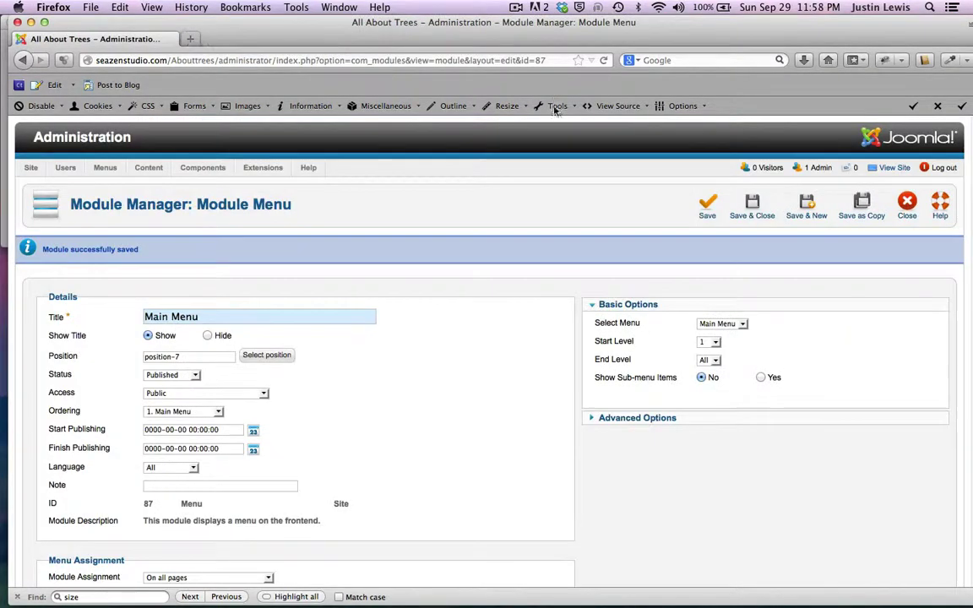
left_click(895, 168)
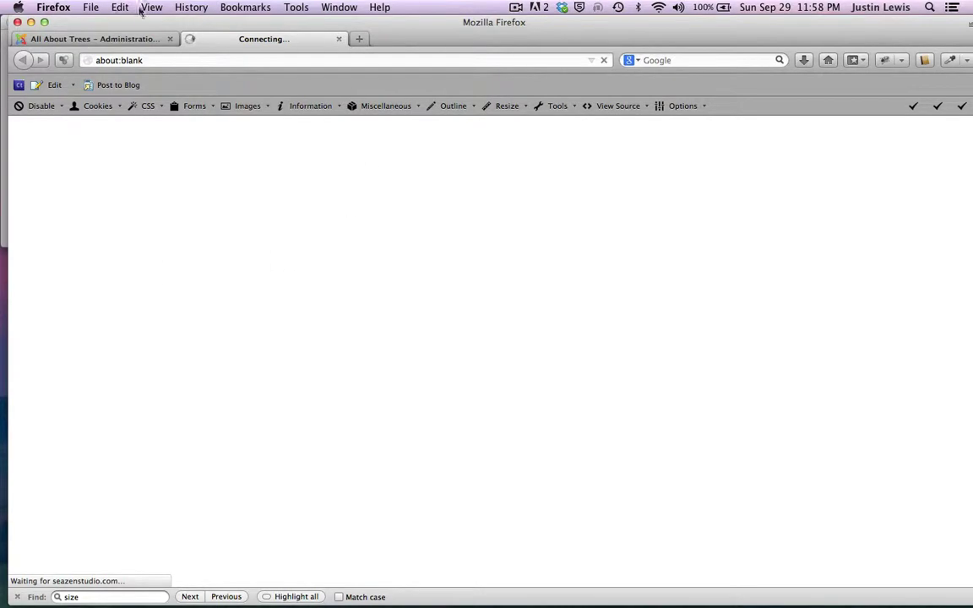
scroll(97, 278, "down", 2)
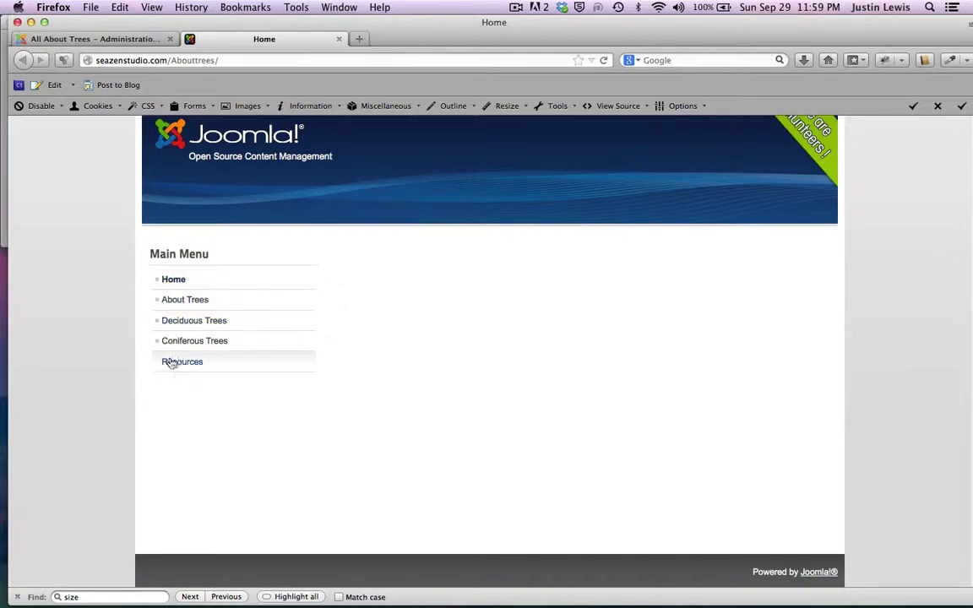
left_click(122, 38)
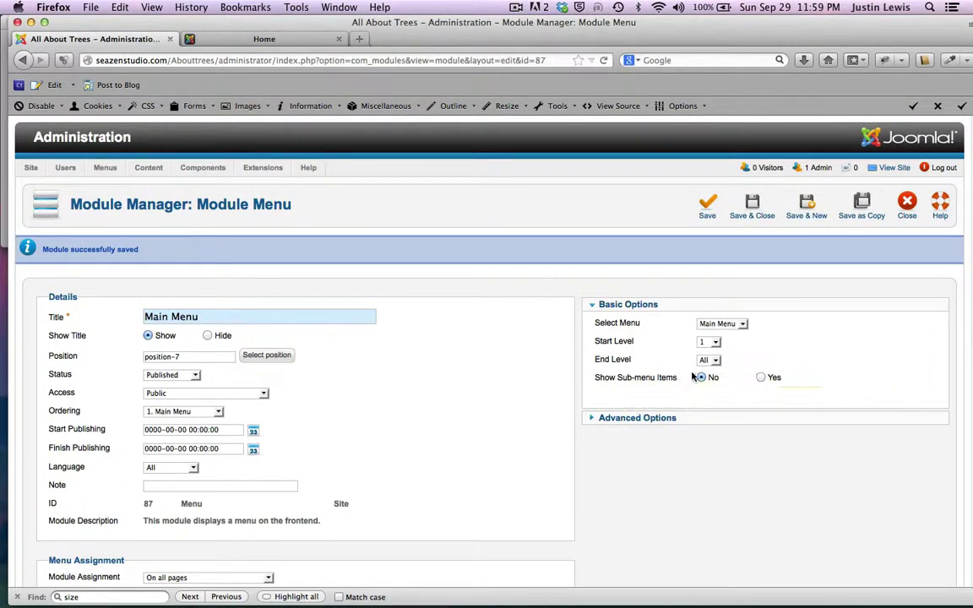
left_click(265, 40)
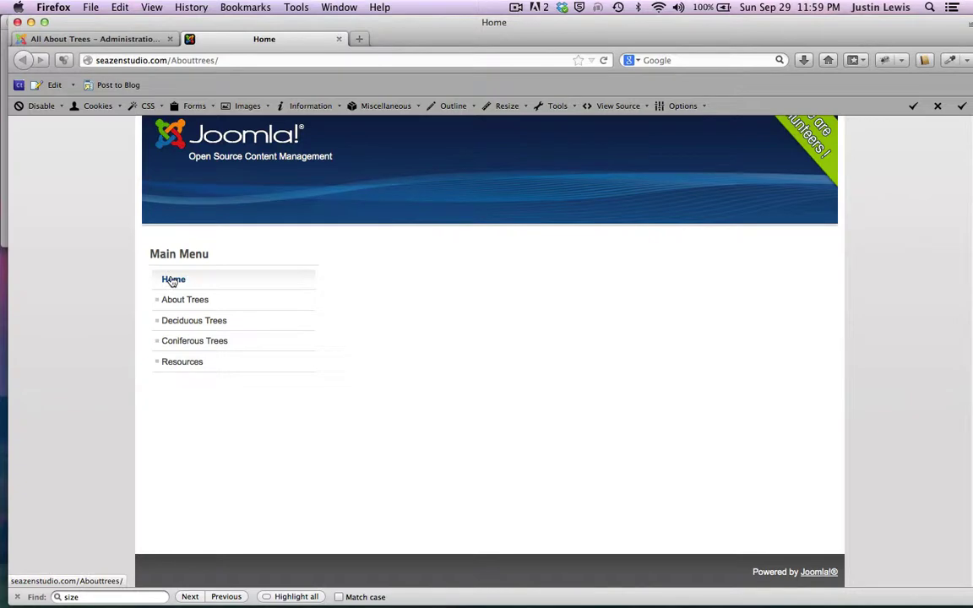
Open the About Trees page from the site's main menu and look through its article.
left_click(185, 302)
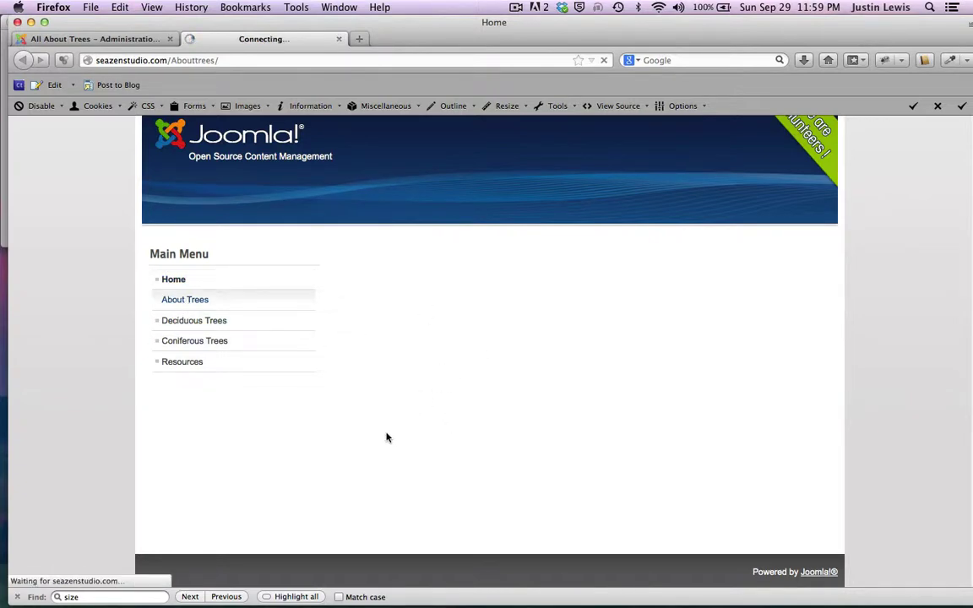
scroll(387, 437, "down", 5)
scroll(387, 437, "up", 5)
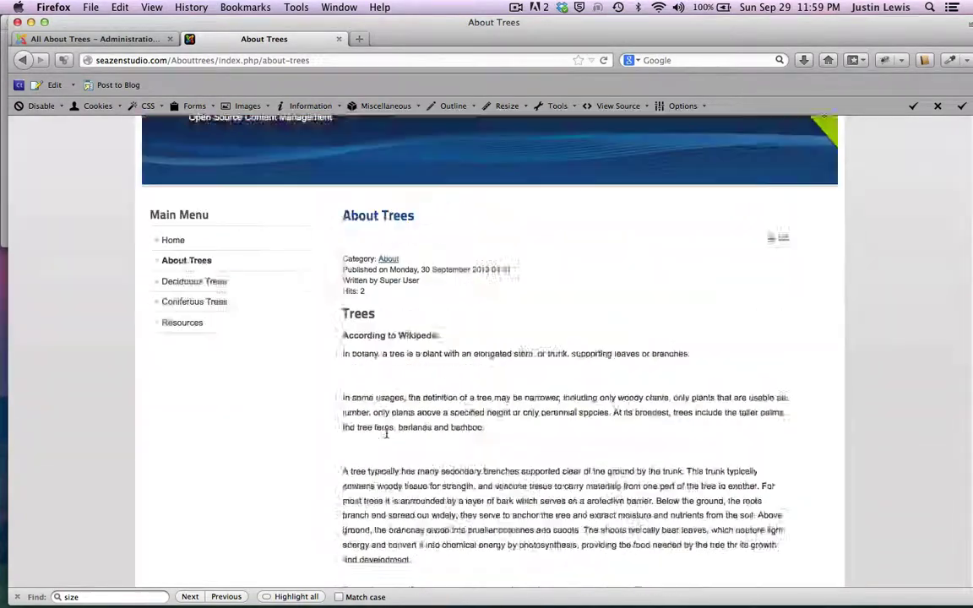
scroll(386, 437, "down", 10)
scroll(386, 437, "up", 10)
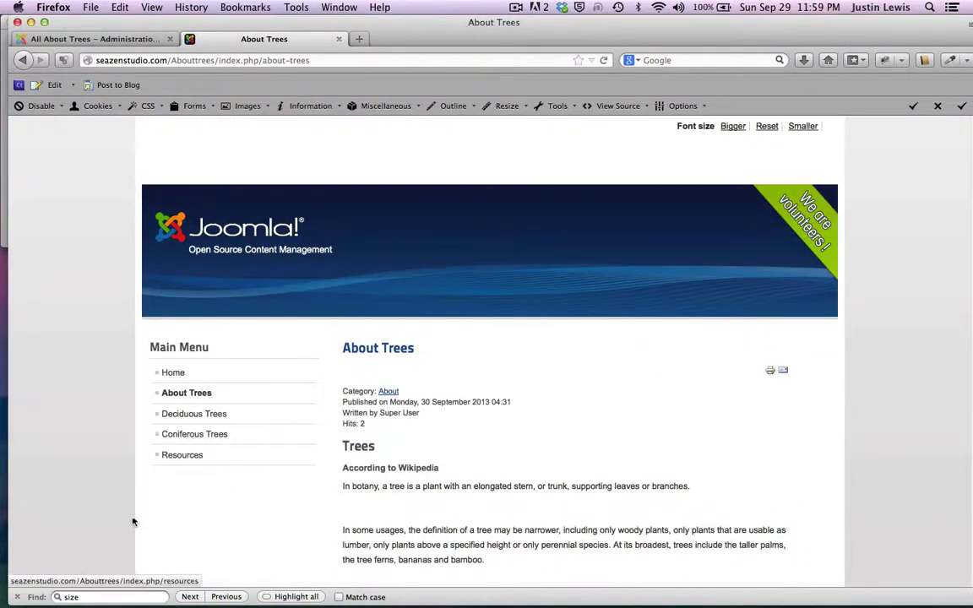
Visit the Deciduous Trees and Coniferous Trees pages to examine their sub-menu items, and return to the home page.
left_click(182, 414)
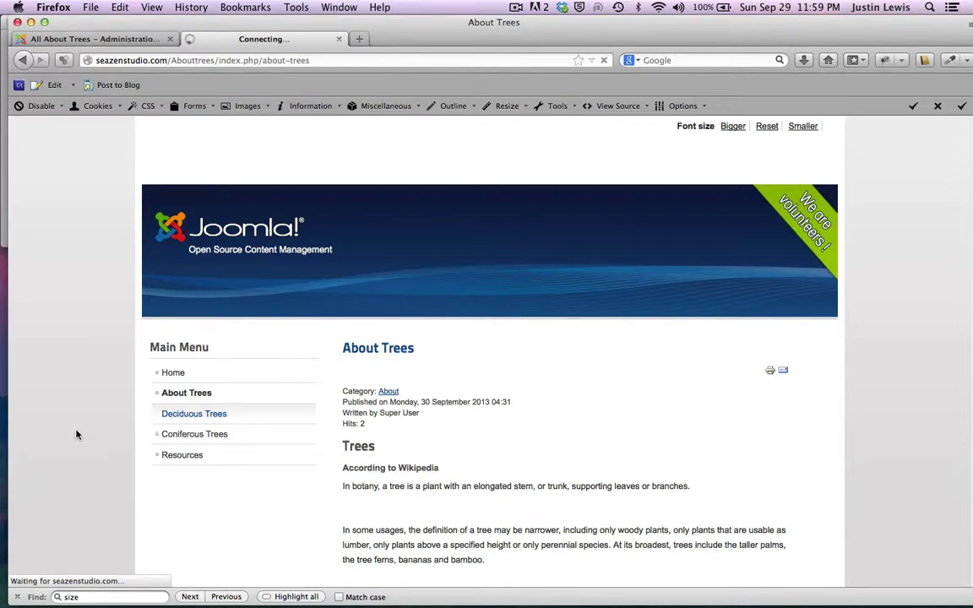
scroll(76, 434, "down", 2)
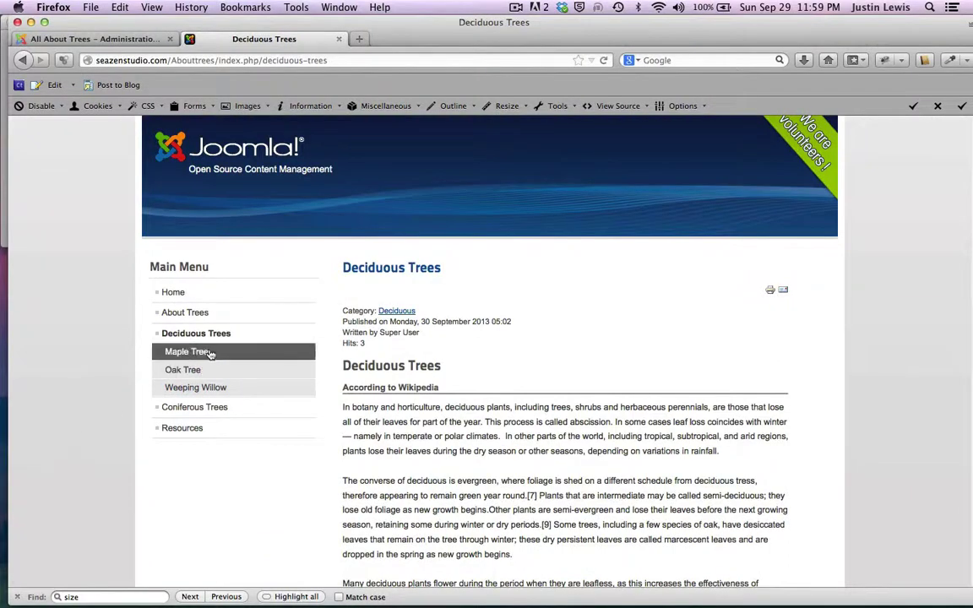
left_click(189, 409)
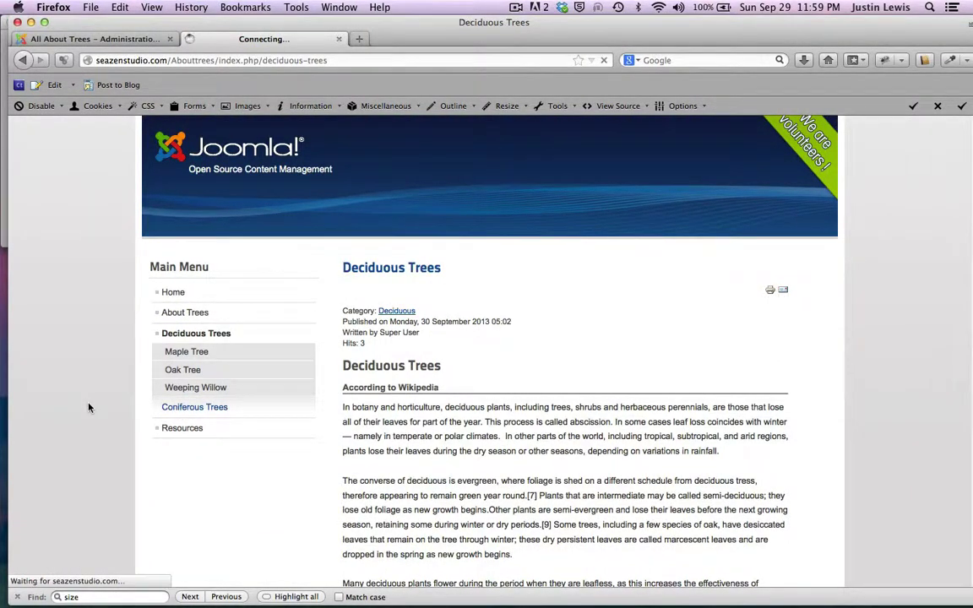
scroll(88, 408, "down", 3)
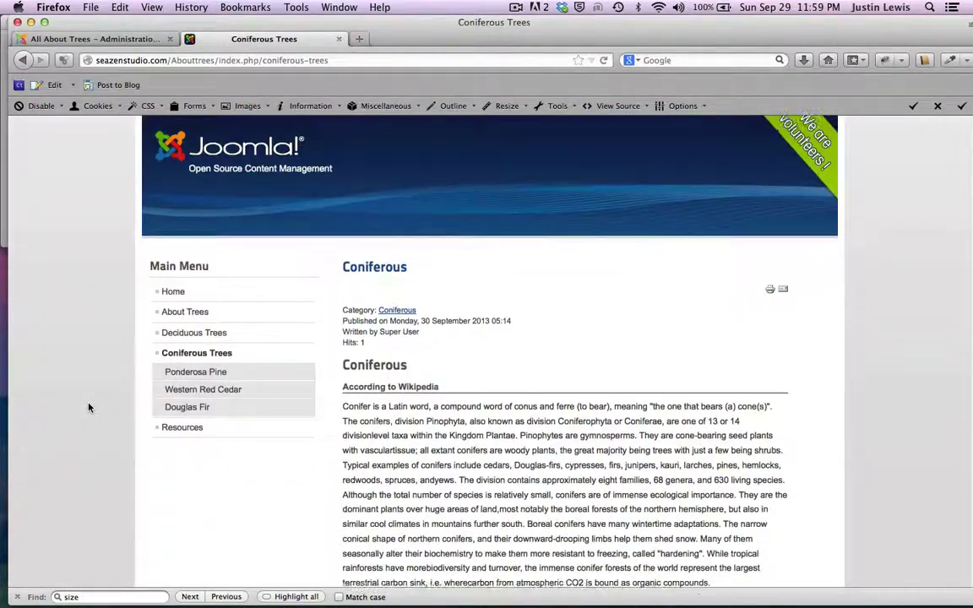
scroll(89, 408, "down", 10)
scroll(92, 395, "up", 8)
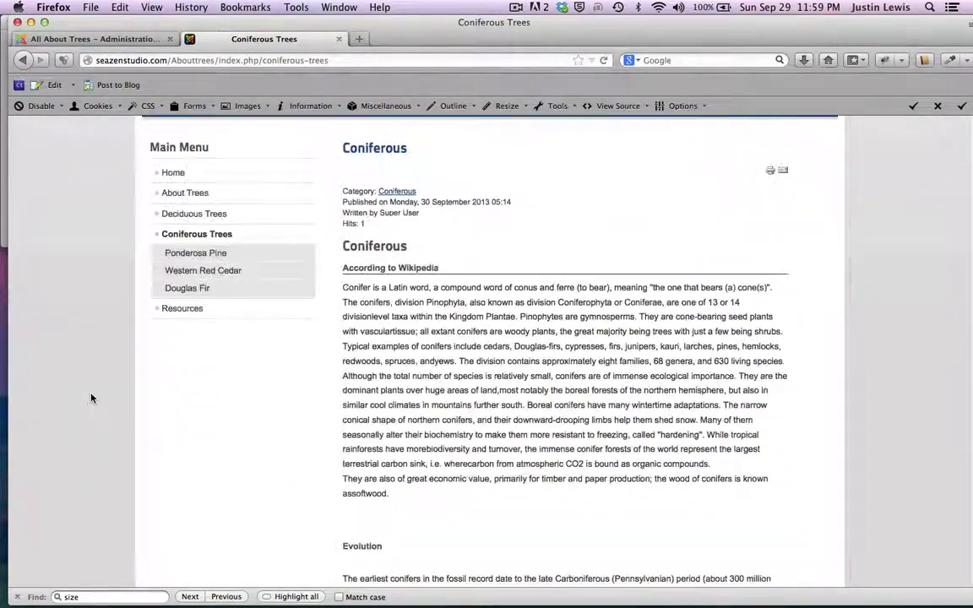
left_click(175, 177)
scroll(85, 243, "up", 3)
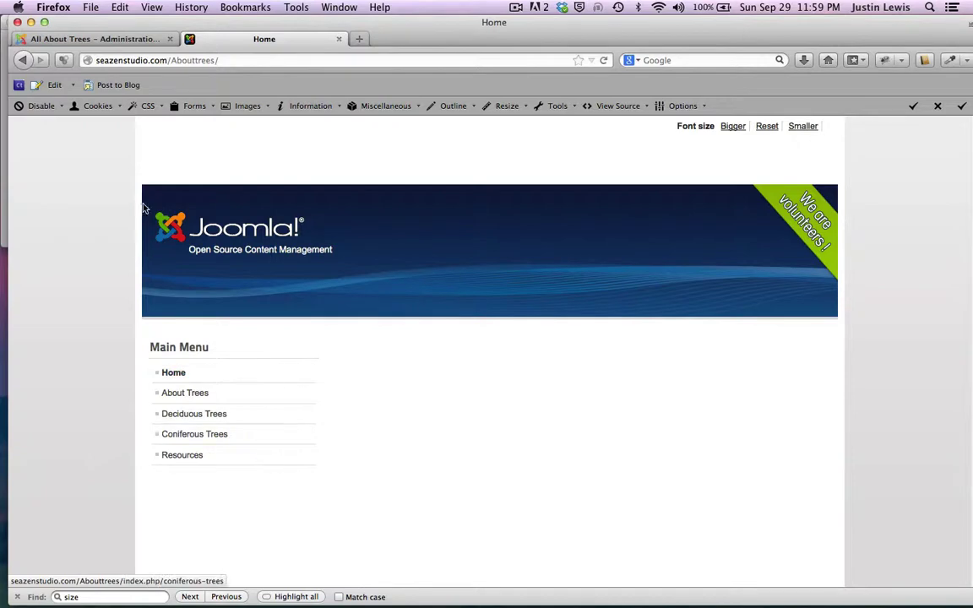
Close the Main Menu module in the administration and open the Menu Manager's list of menus.
left_click(67, 40)
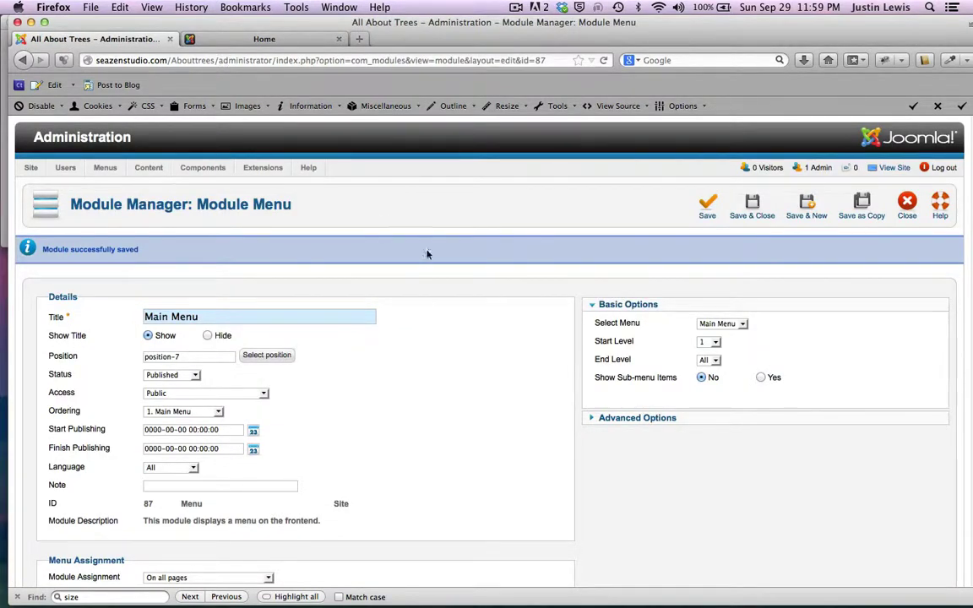
left_click(256, 39)
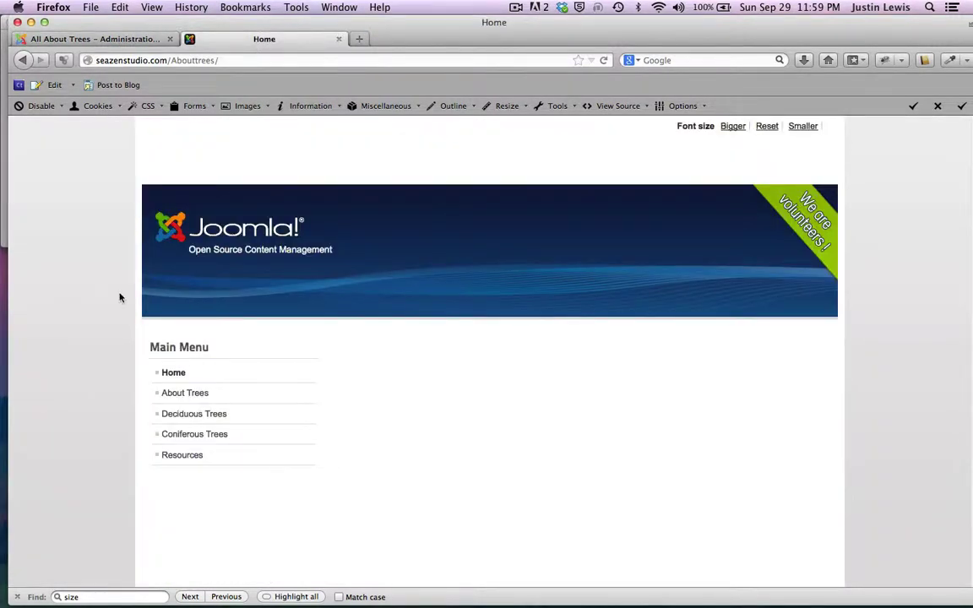
left_click(53, 42)
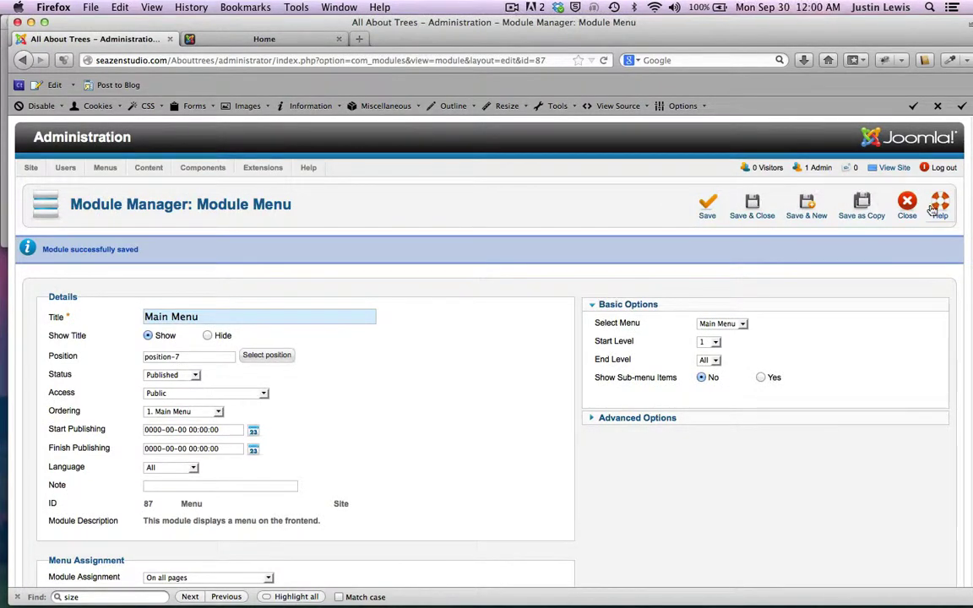
left_click(905, 203)
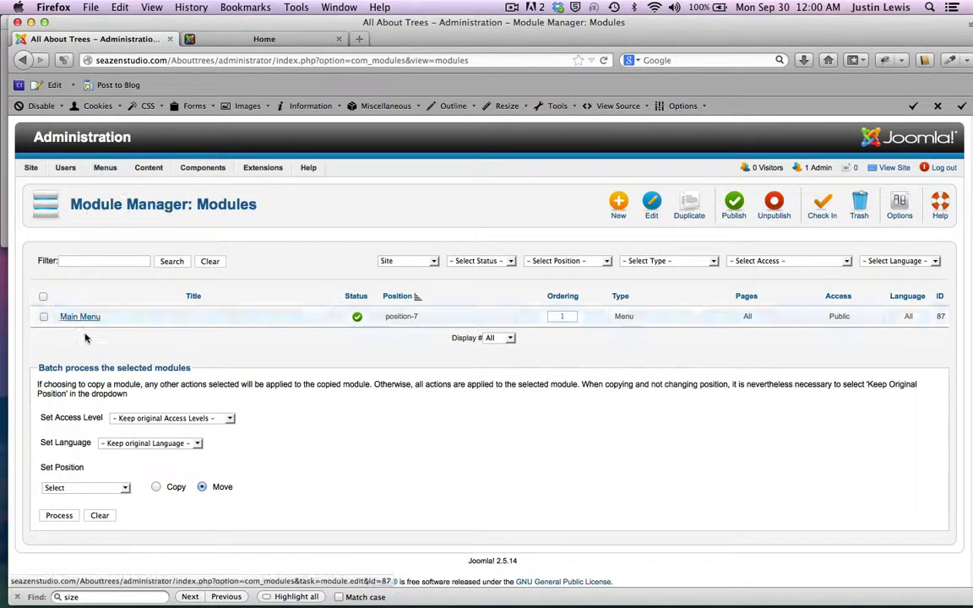
mouse_move(106, 169)
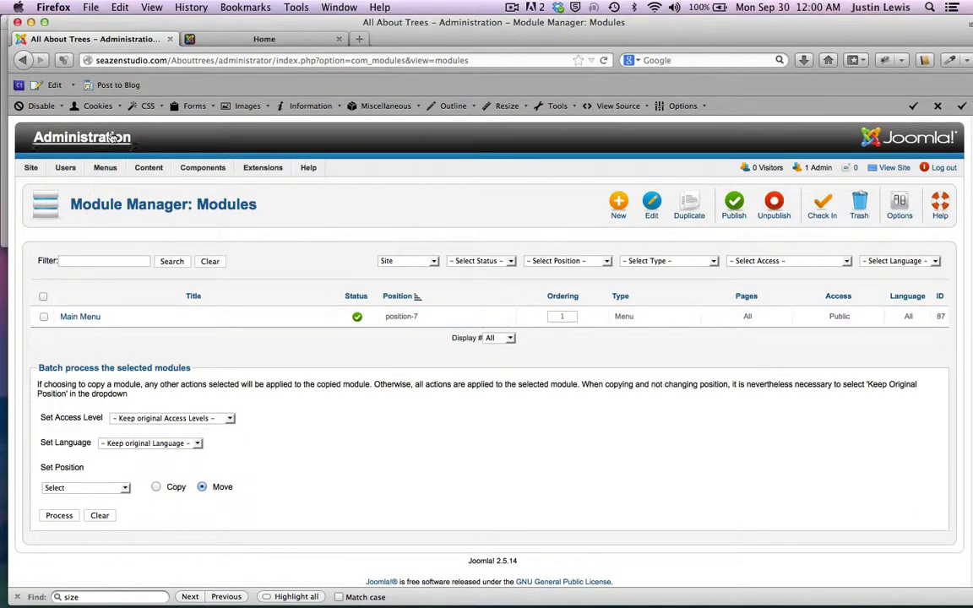
left_click(122, 185)
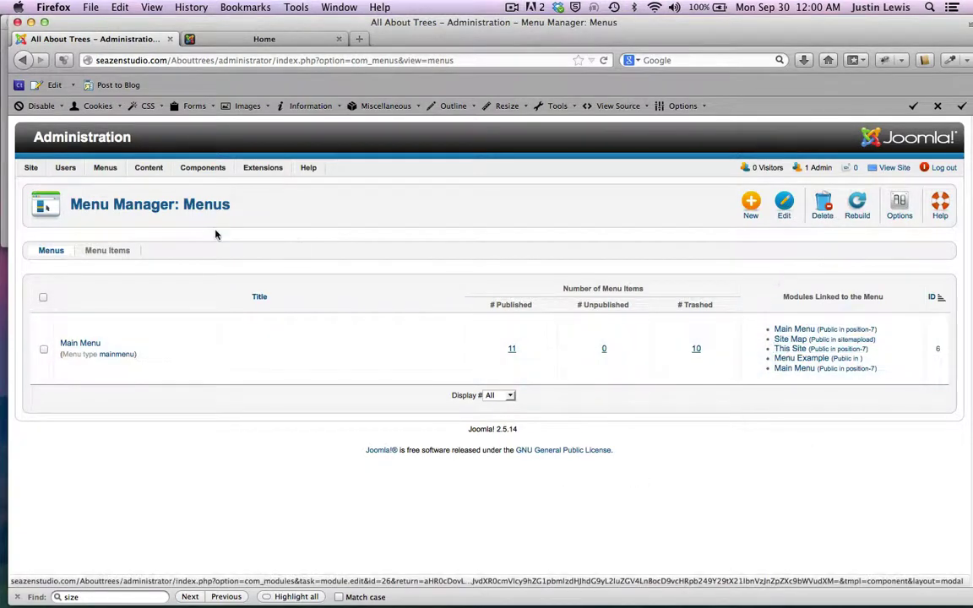
In the Module Manager, filter the modules by Trashed status, select them all and empty the trash.
mouse_move(261, 168)
left_click(268, 203)
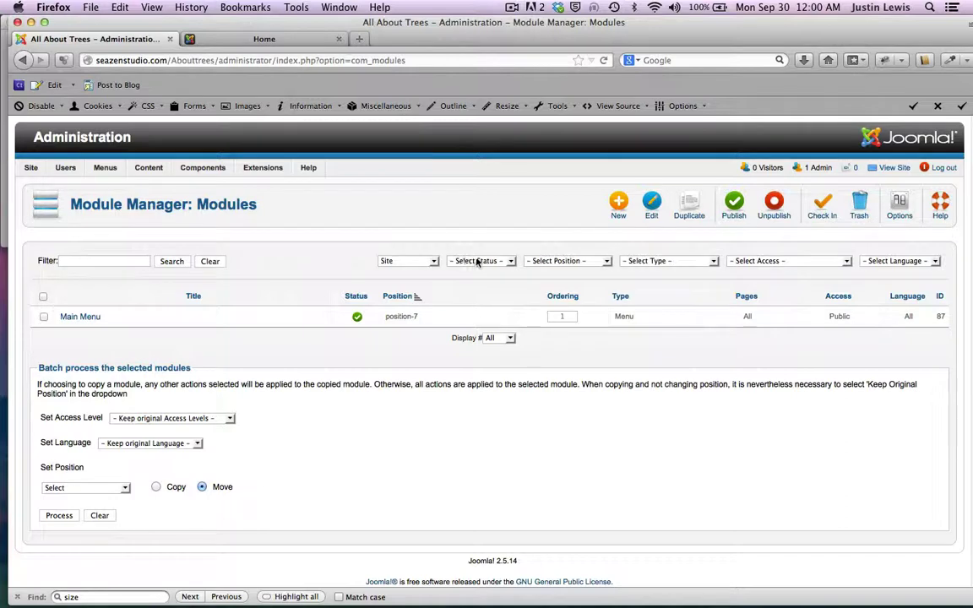
left_click(510, 263)
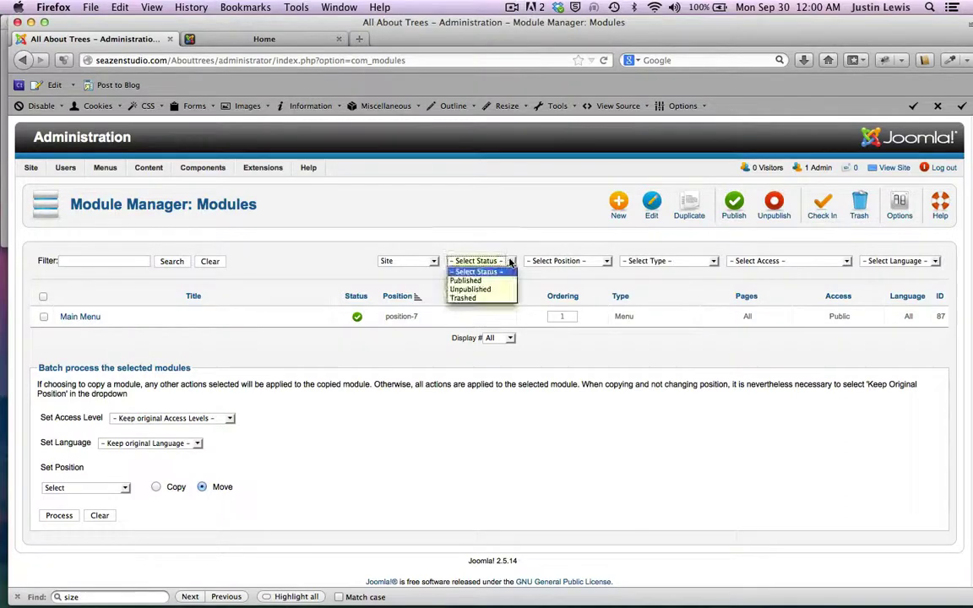
left_click(469, 301)
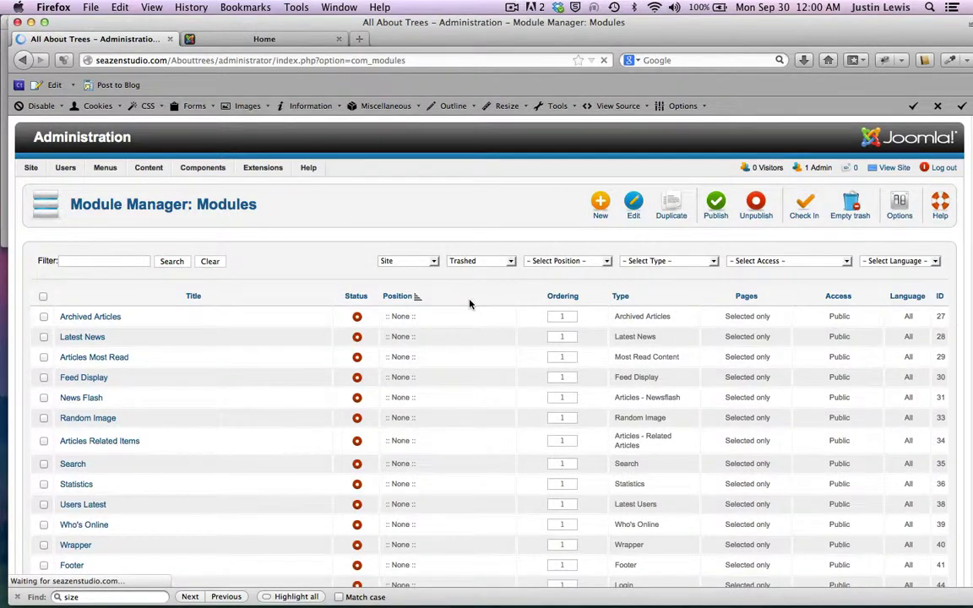
left_click(43, 296)
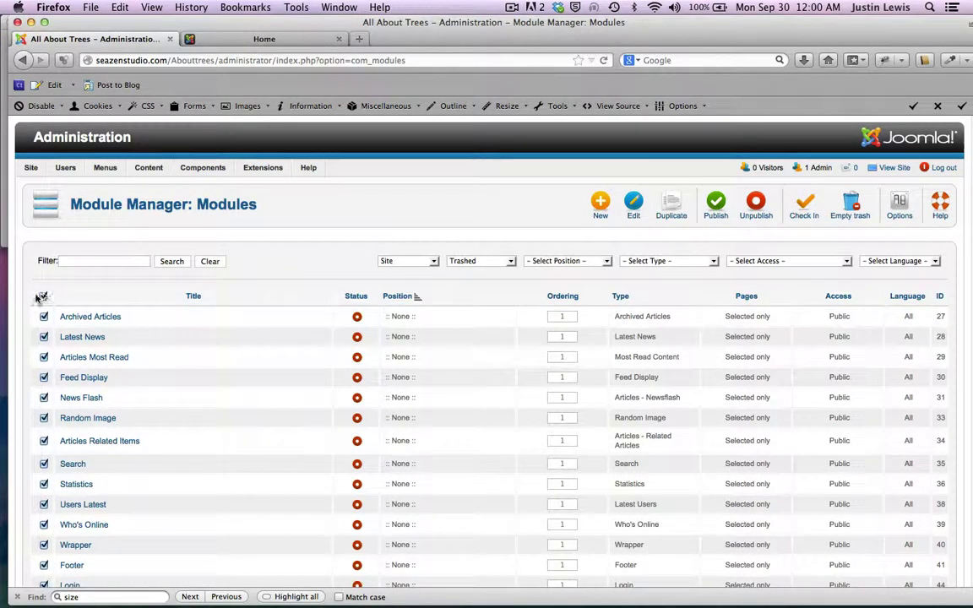
left_click(849, 203)
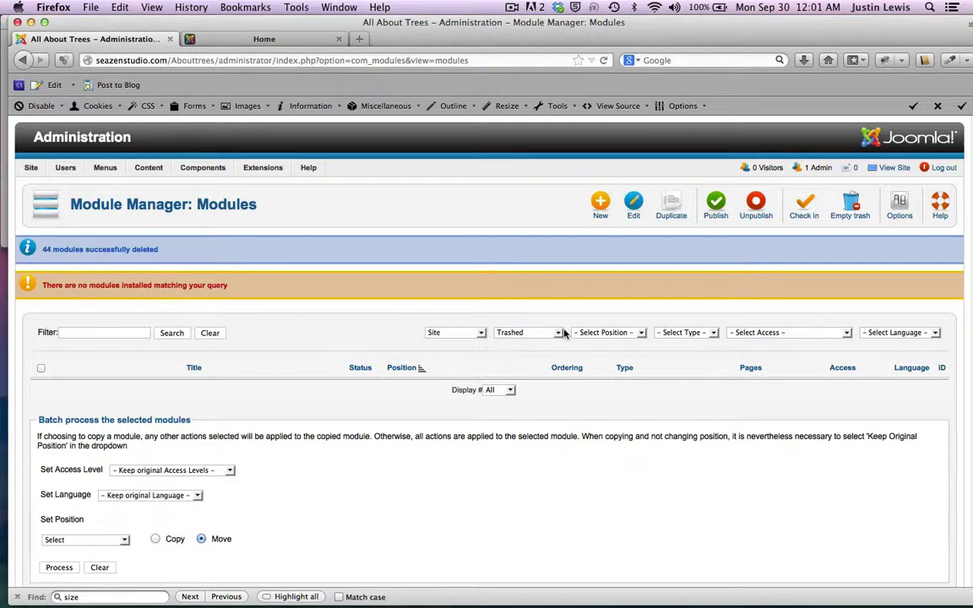
Filter the modules by Published status, then check the modules linked to Main Menu in the Menu Manager.
left_click(527, 333)
left_click(517, 352)
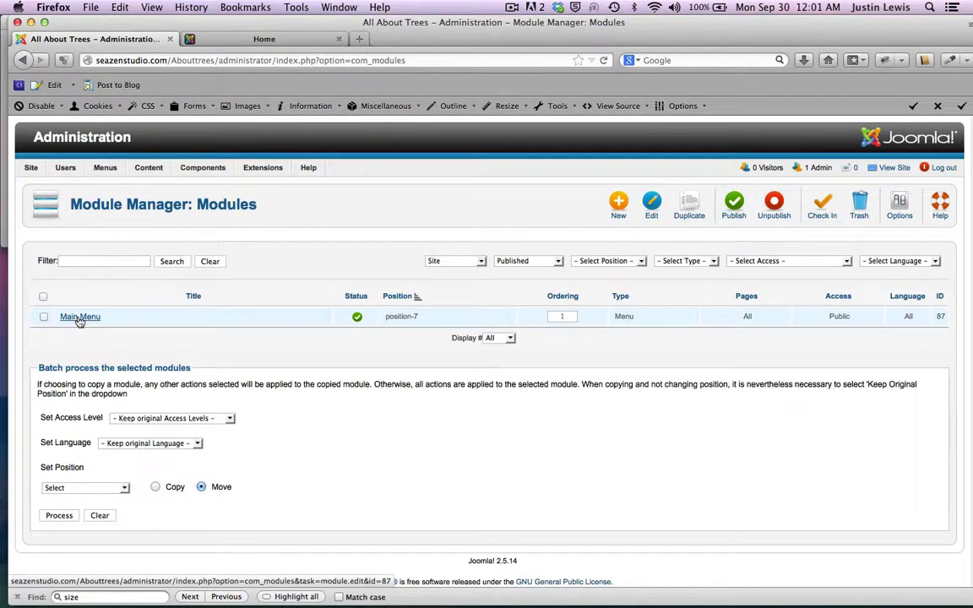
mouse_move(103, 169)
left_click(120, 184)
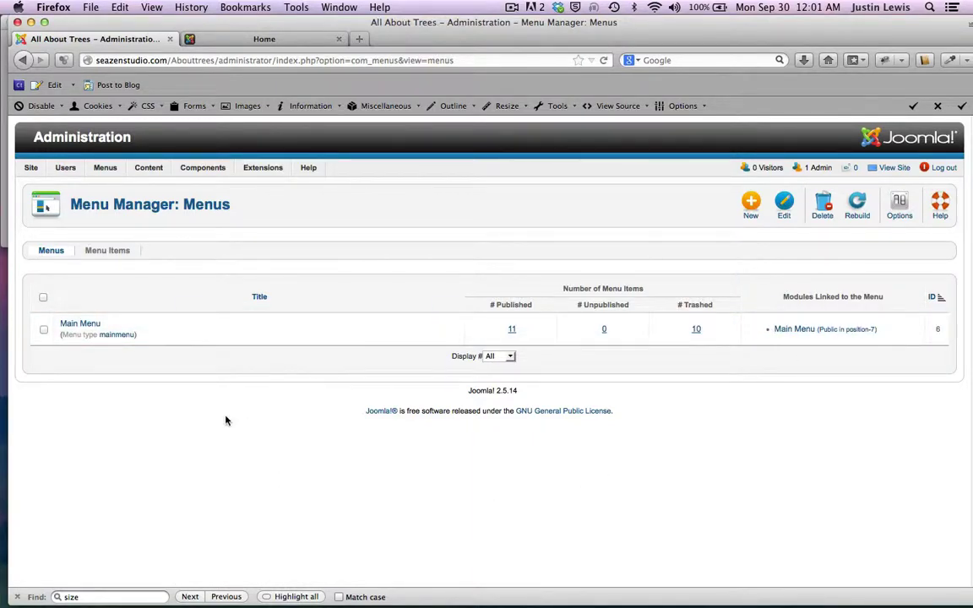
Check the Home page on the public site, visit the About Trees page, and return to Home.
left_click(221, 41)
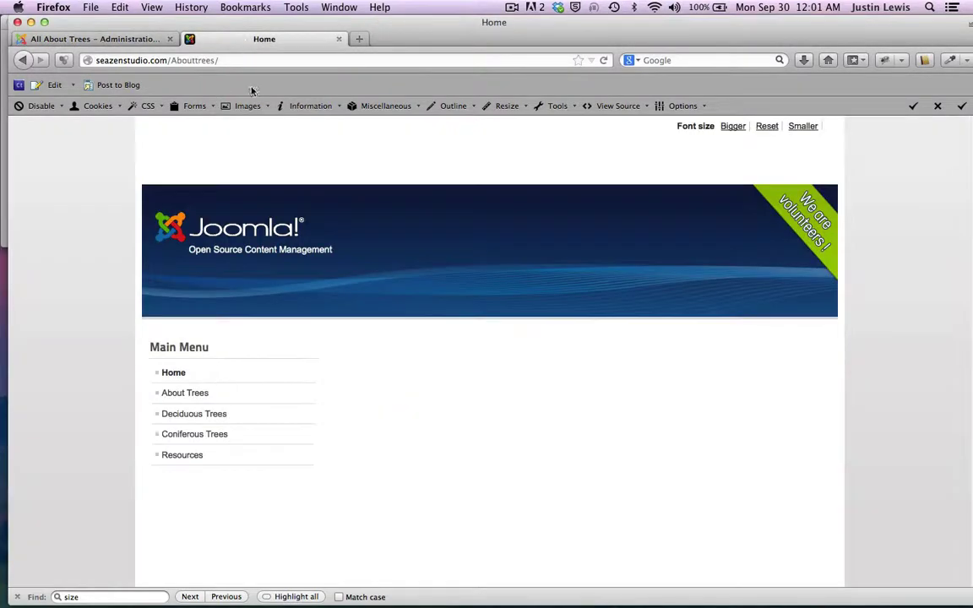
scroll(118, 349, "down", 2)
scroll(119, 348, "up", 2)
left_click(170, 369)
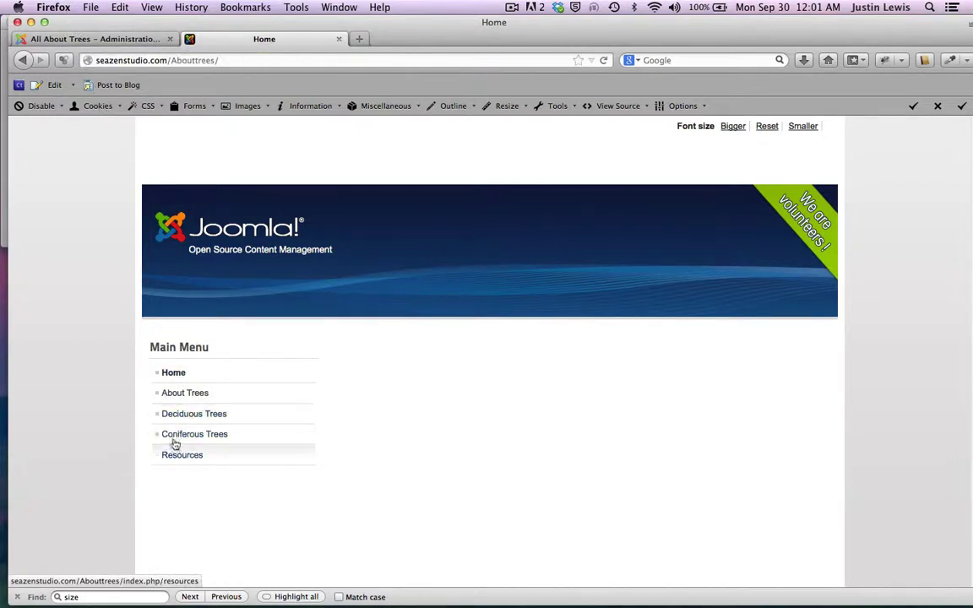
left_click(172, 397)
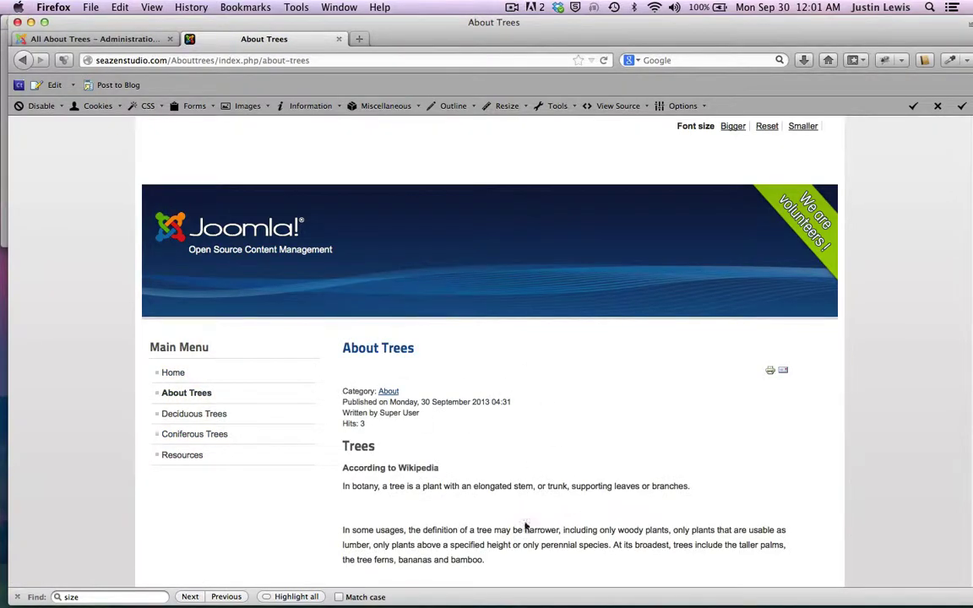
left_click(174, 374)
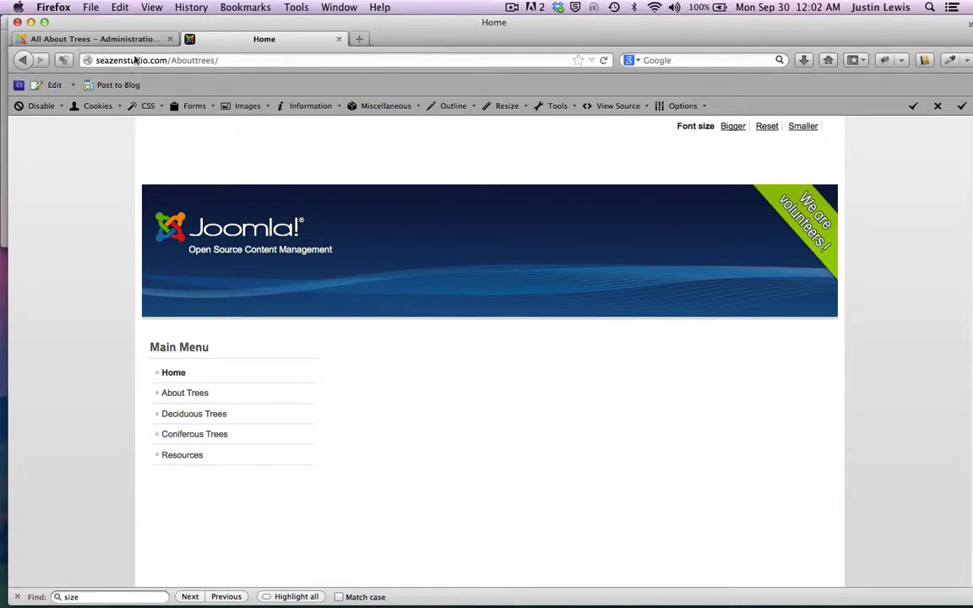
Start a new article in the administration titled "Welcome", keeping it in the About category.
left_click(91, 39)
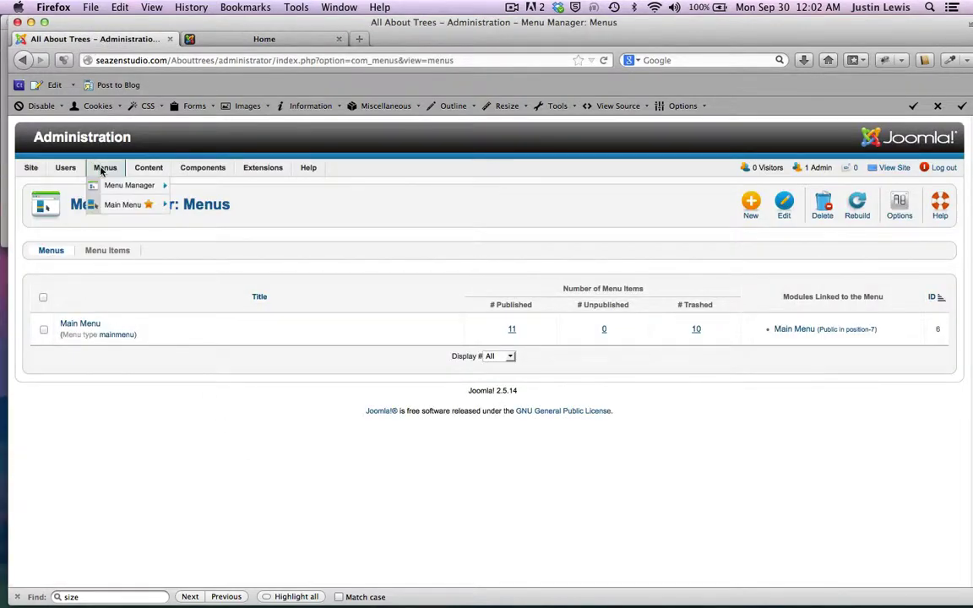
mouse_move(144, 168)
mouse_move(161, 187)
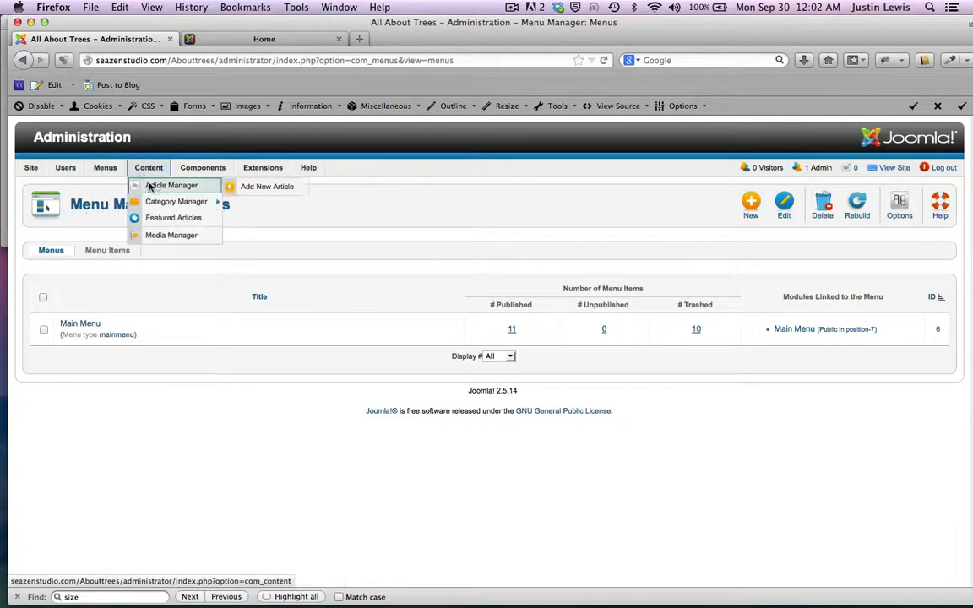
left_click(275, 187)
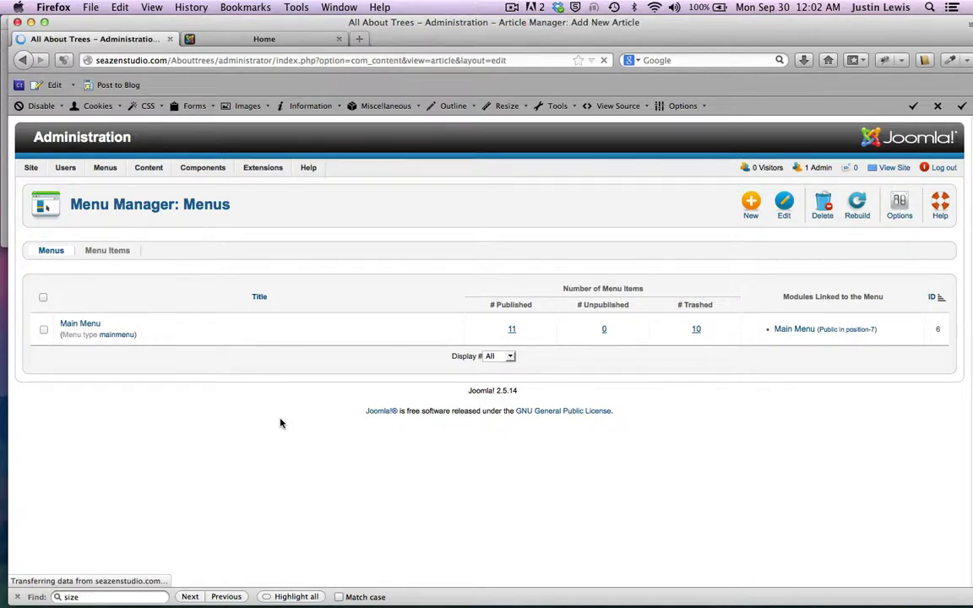
type("Welcome")
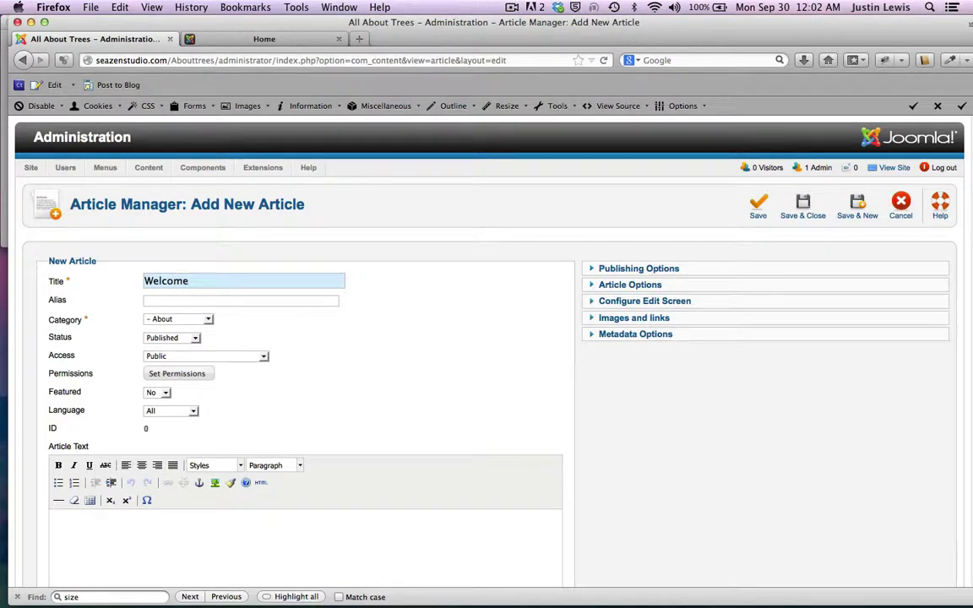
scroll(486, 355, "down", 2)
scroll(440, 338, "down", 1)
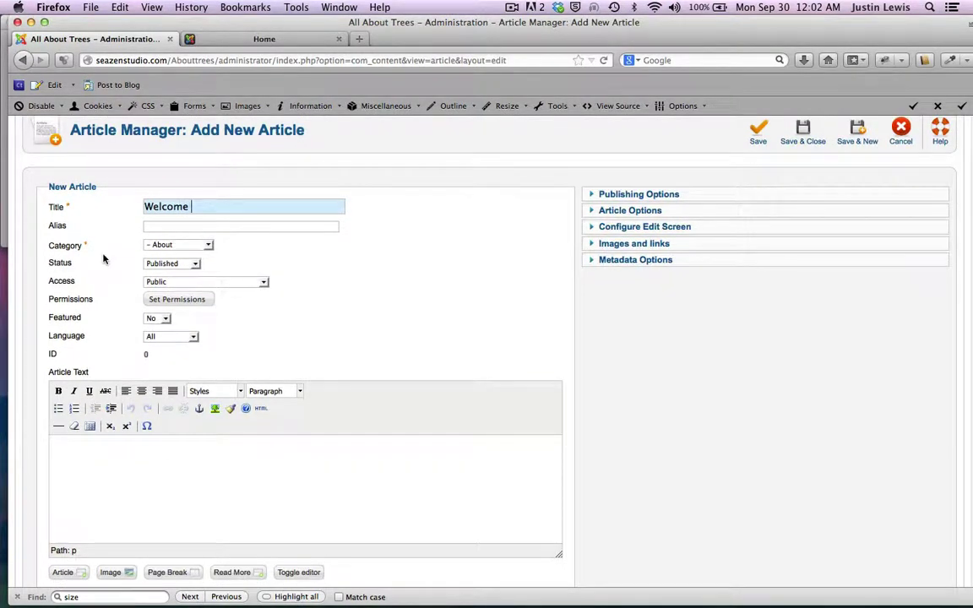
scroll(85, 302, "down", 1)
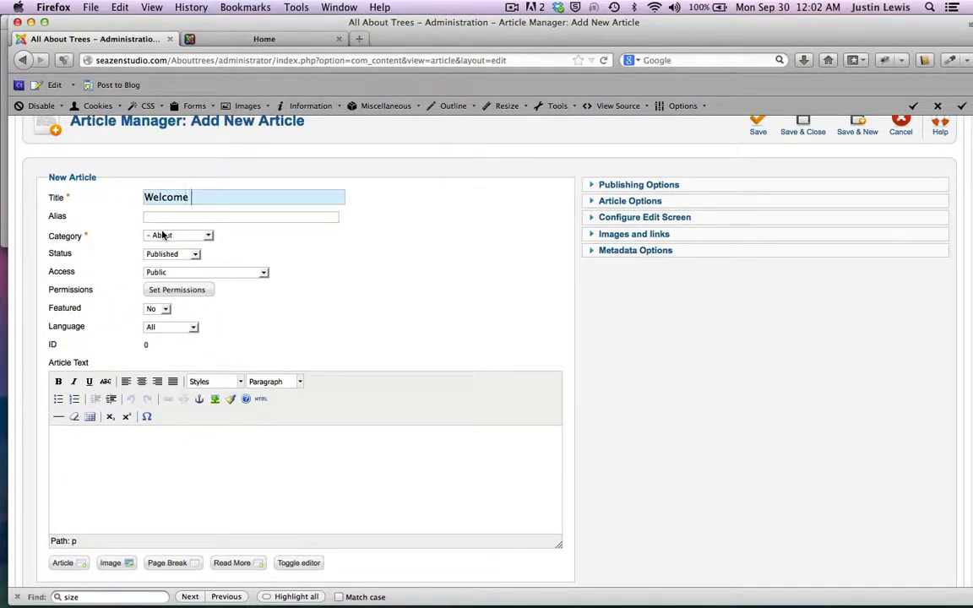
left_click(208, 235)
left_click(209, 235)
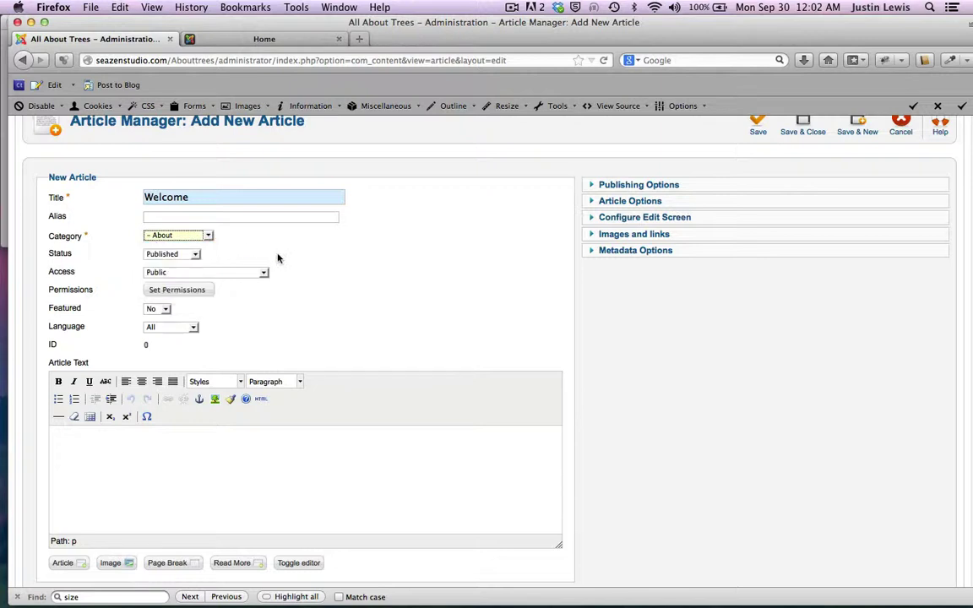
Enter "Welcome to this awesome site about trees." as Heading 3 in the article text, followed by "Here you will find lot of information about trees.".
left_click(191, 483)
type("W")
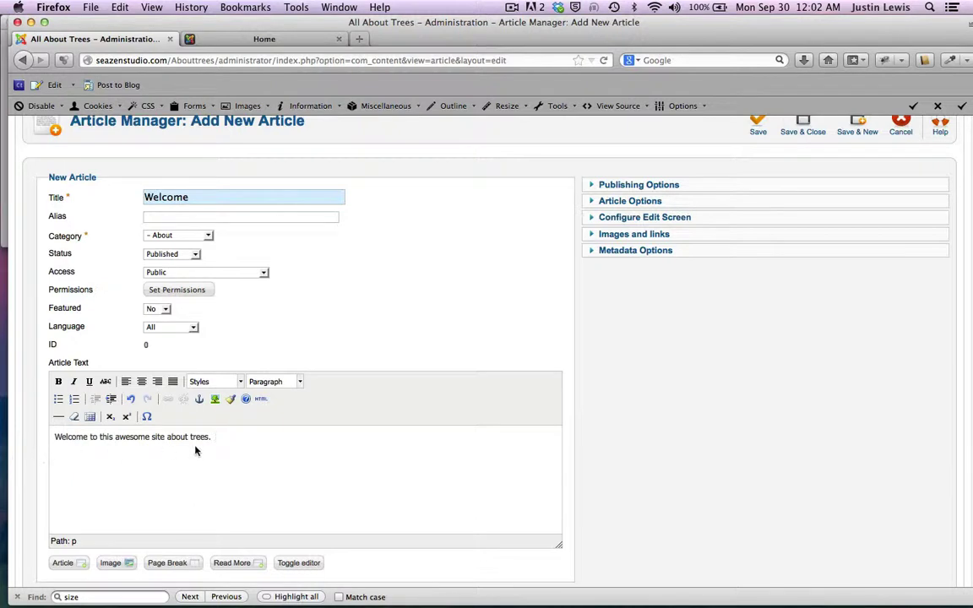
left_click_drag(214, 436, 53, 436)
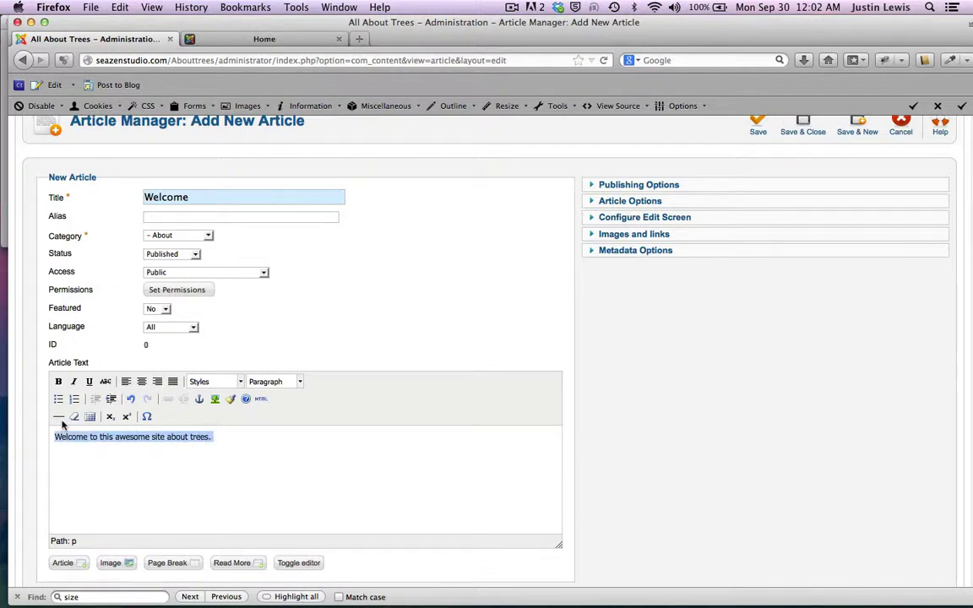
left_click(299, 382)
scroll(297, 452, "down", 2)
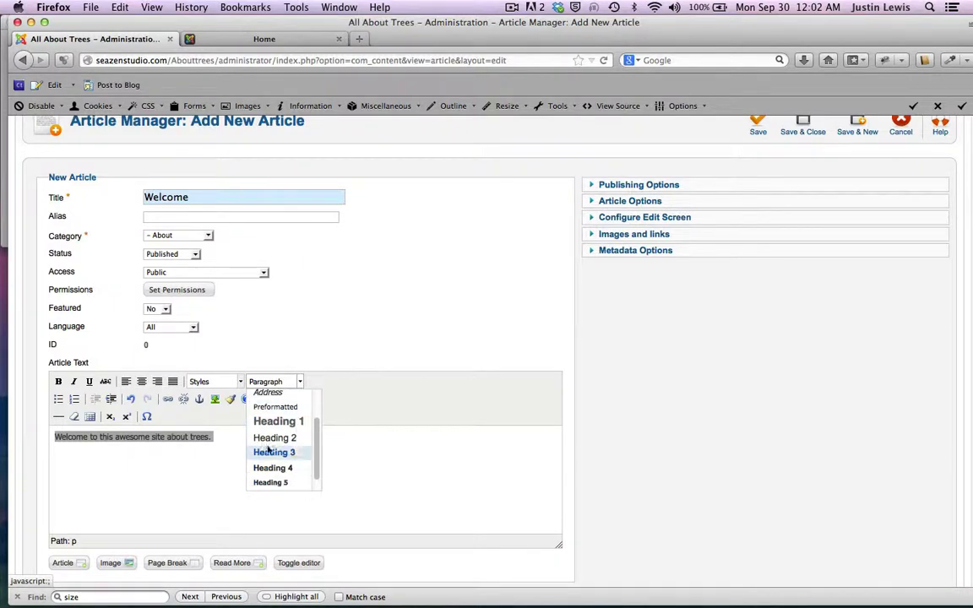
left_click(287, 458)
left_click(238, 436)
key("Return")
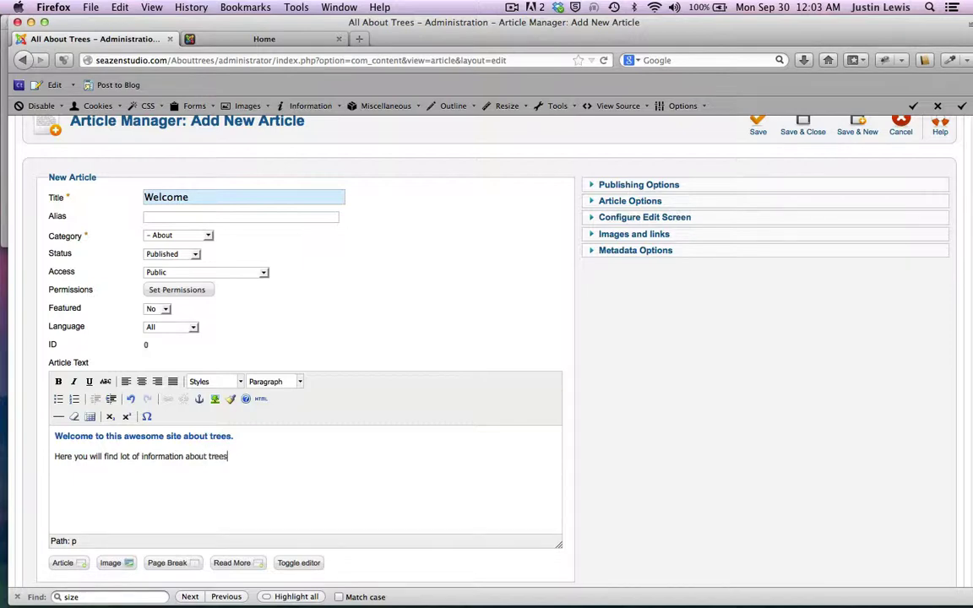
Compare with the public home page, set the Welcome article's Featured option to Yes, and save the article.
scroll(295, 485, "up", 3)
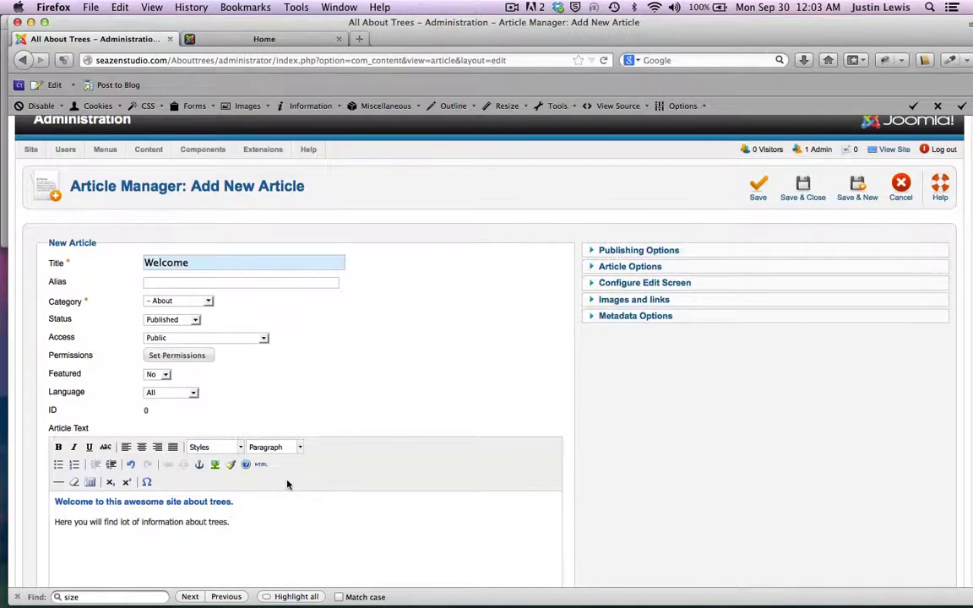
scroll(286, 483, "down", 5)
scroll(286, 483, "up", 5)
scroll(286, 483, "down", 3)
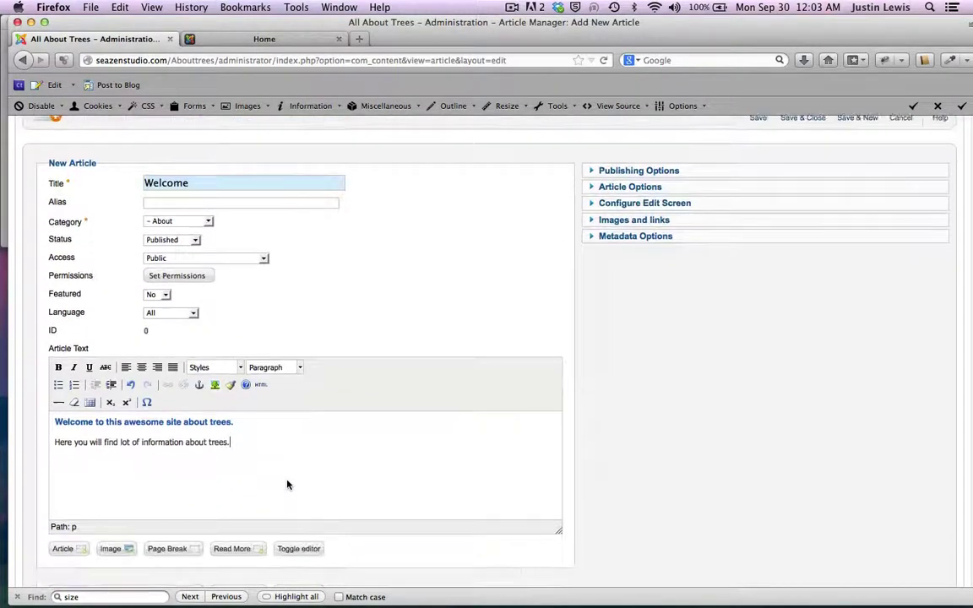
scroll(286, 483, "up", 3)
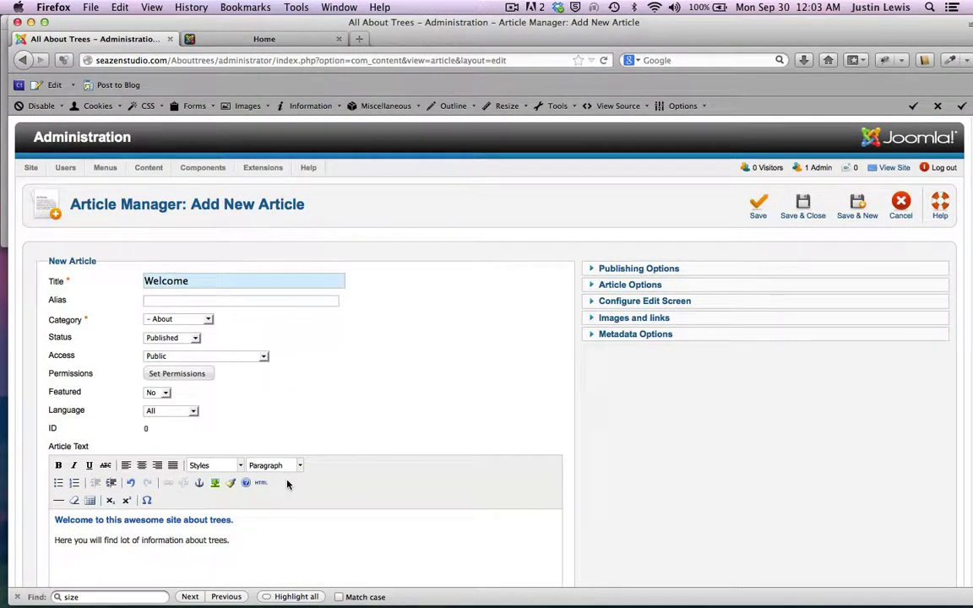
left_click(250, 40)
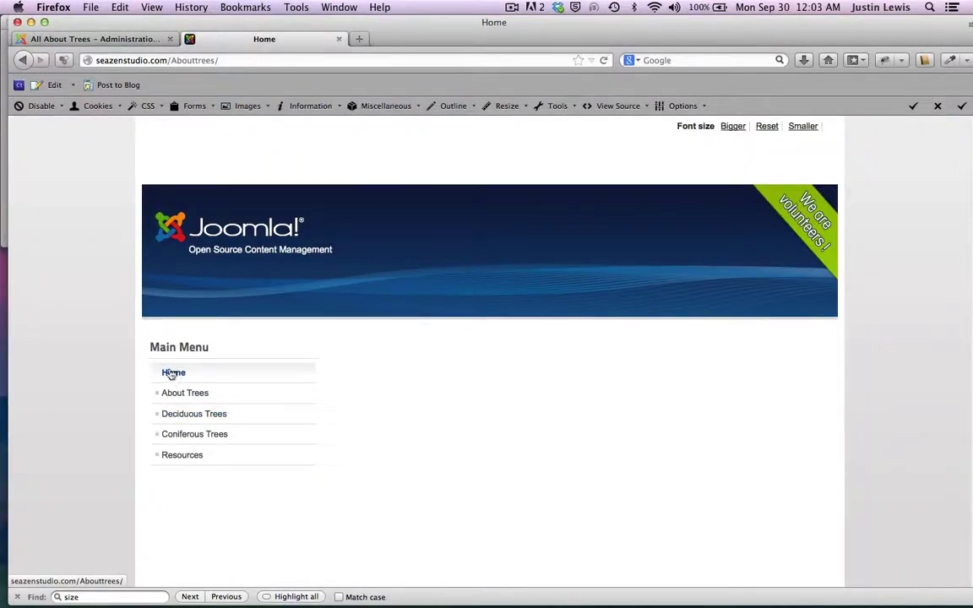
left_click(93, 39)
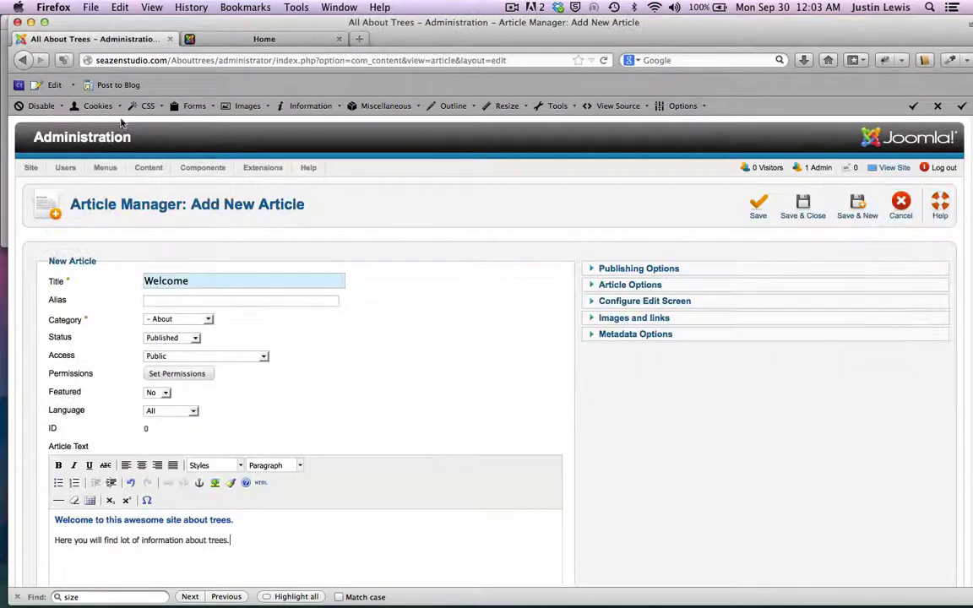
scroll(82, 396, "down", 2)
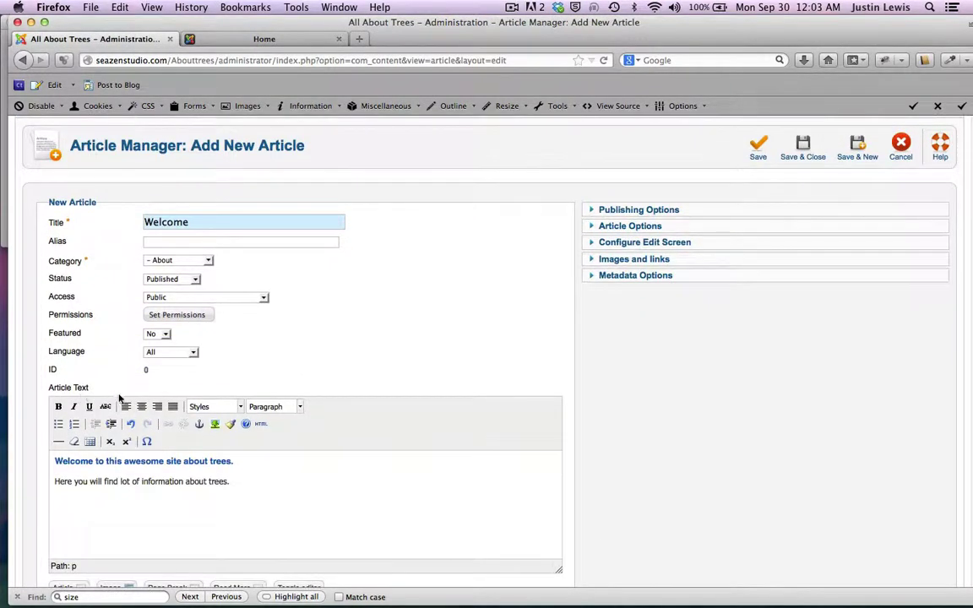
left_click(172, 337)
left_click(154, 349)
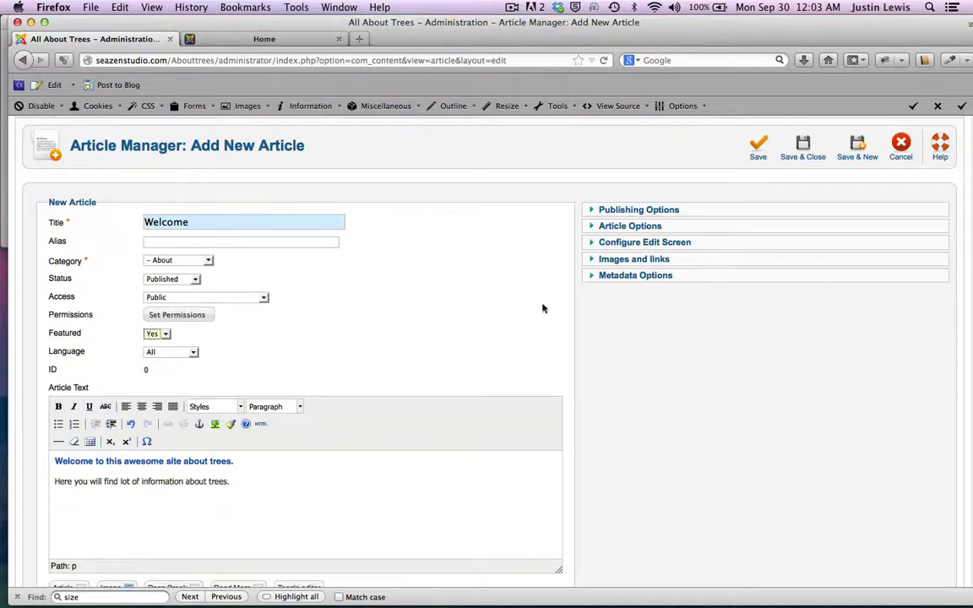
left_click(760, 149)
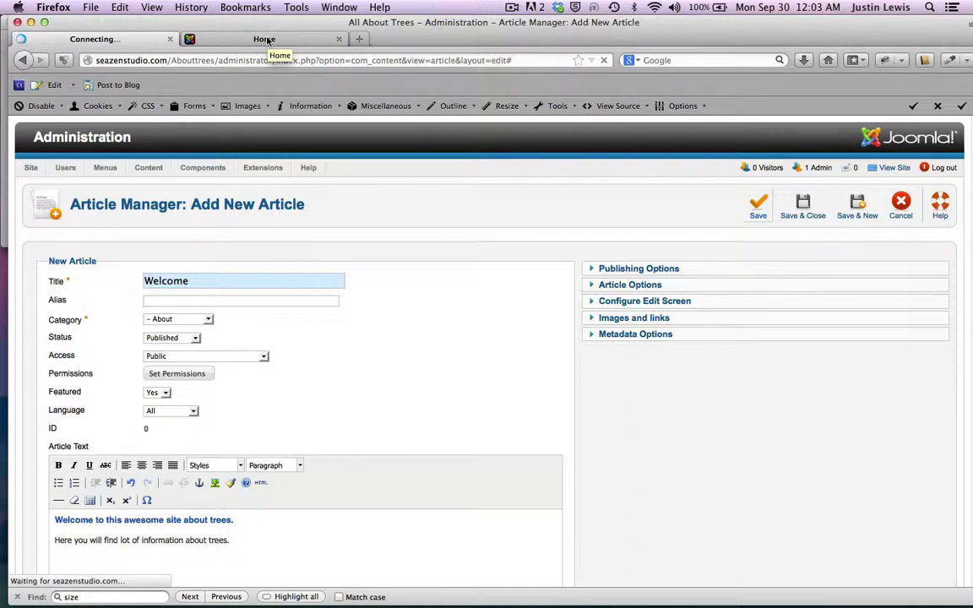
Replace the old home page tab with a fresh view of the public site and examine the Welcome article on it.
left_click(338, 39)
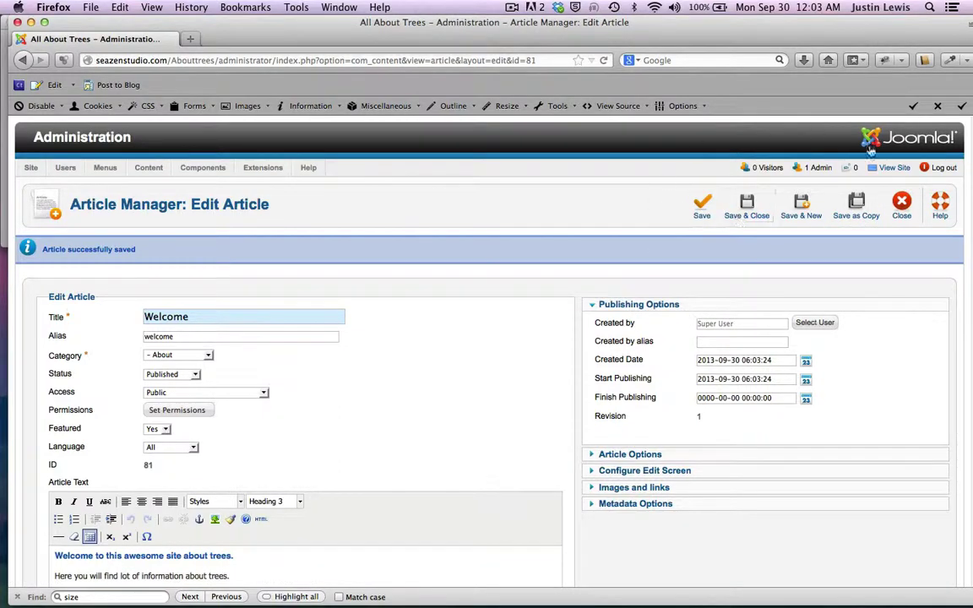
left_click(895, 168)
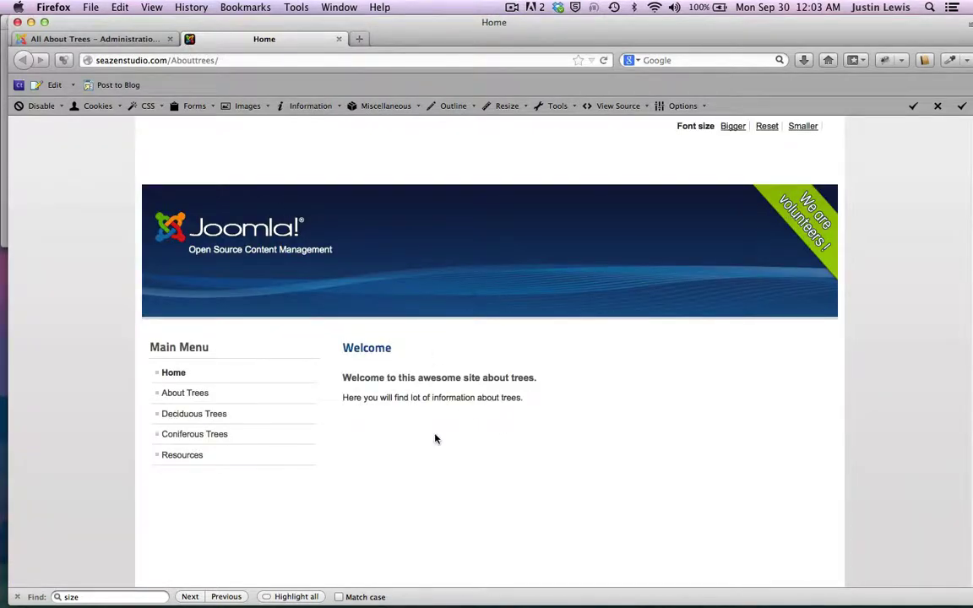
scroll(625, 376, "down", 3)
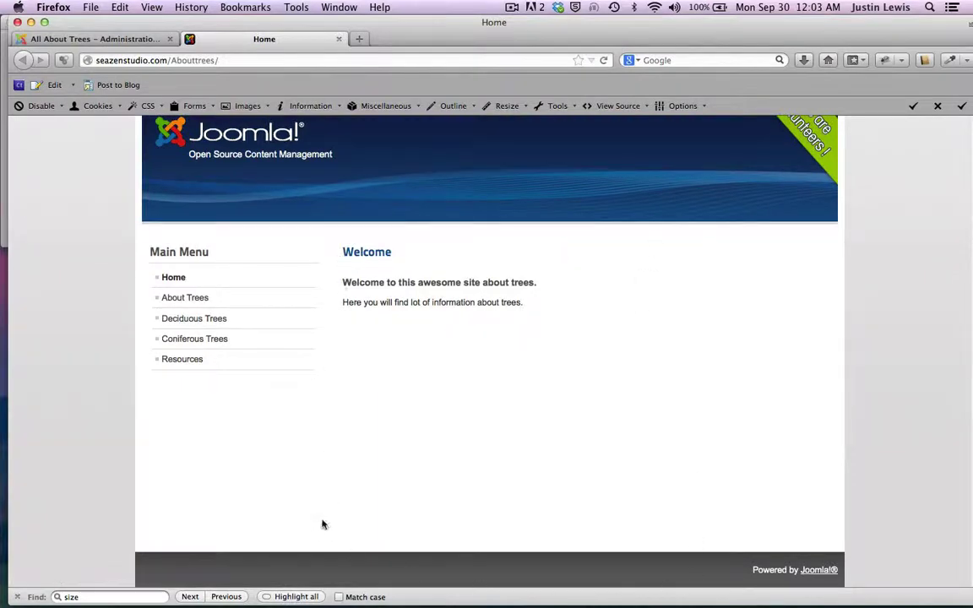
scroll(406, 421, "up", 3)
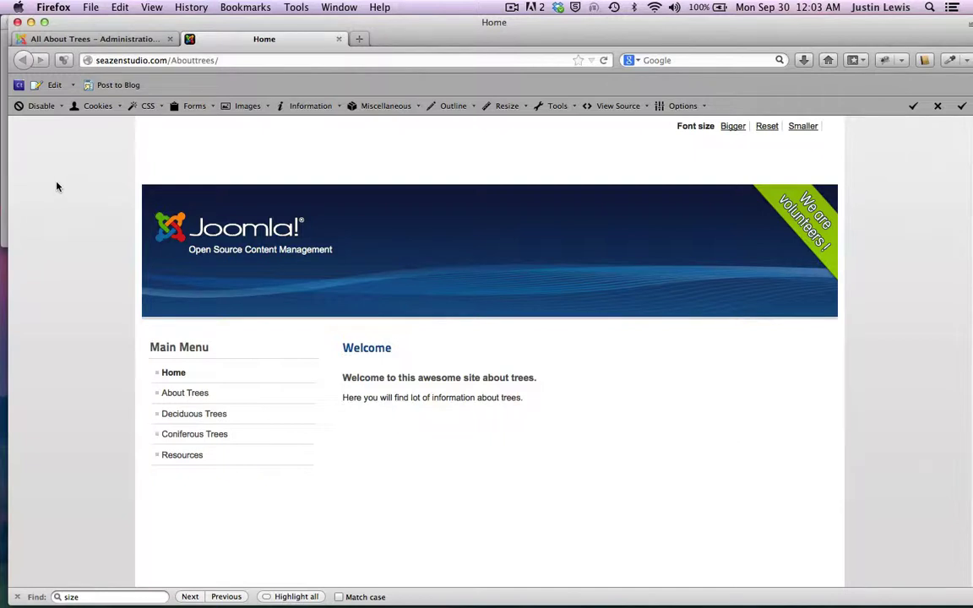
double_click(367, 347)
left_click(407, 388)
left_click(178, 380)
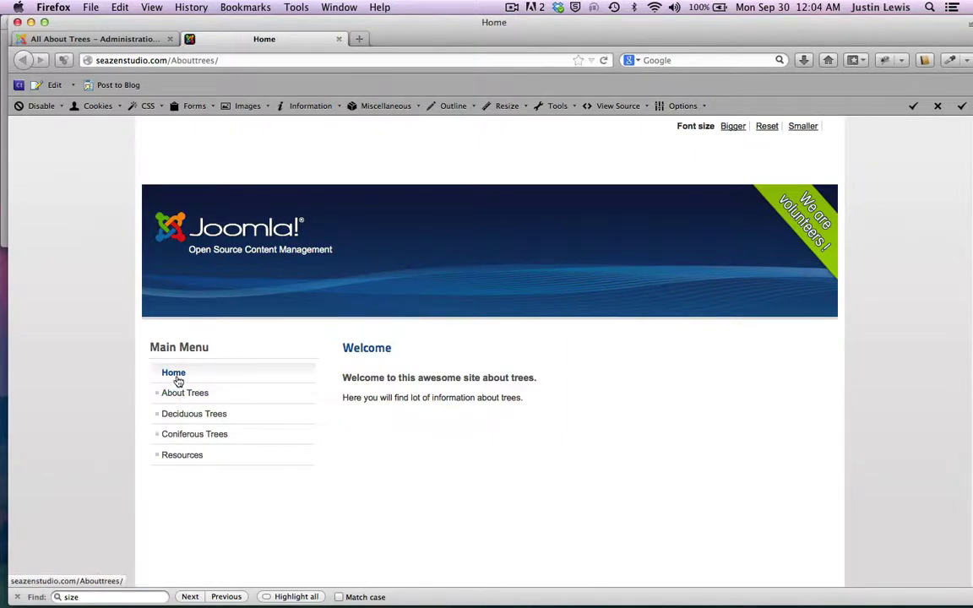
Examine the About Trees and Deciduous Trees pages on the public site, including the article text and the Deciduous Trees submenu.
left_click(177, 394)
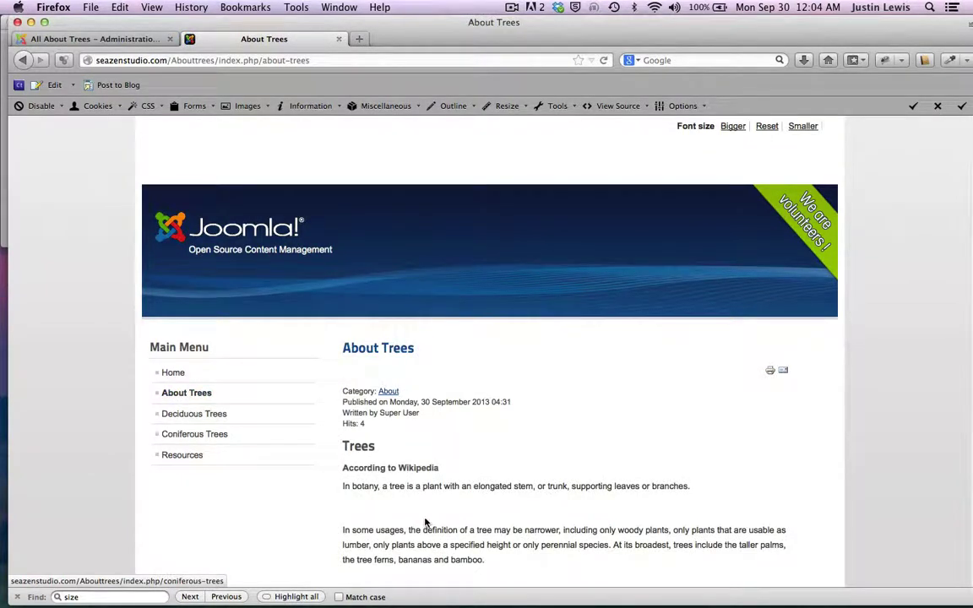
scroll(428, 522, "down", 5)
scroll(425, 519, "up", 3)
scroll(425, 518, "up", 3)
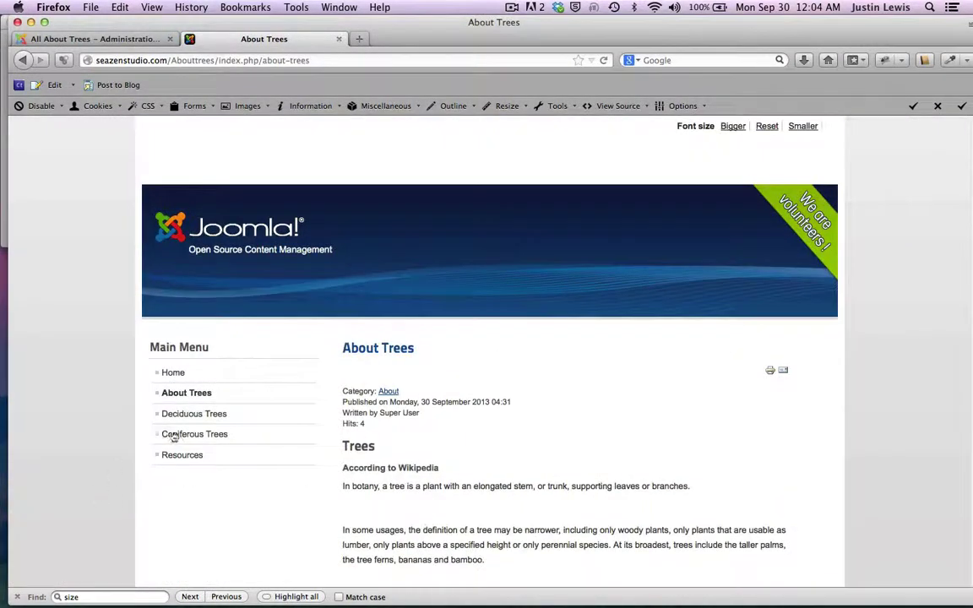
left_click(200, 416)
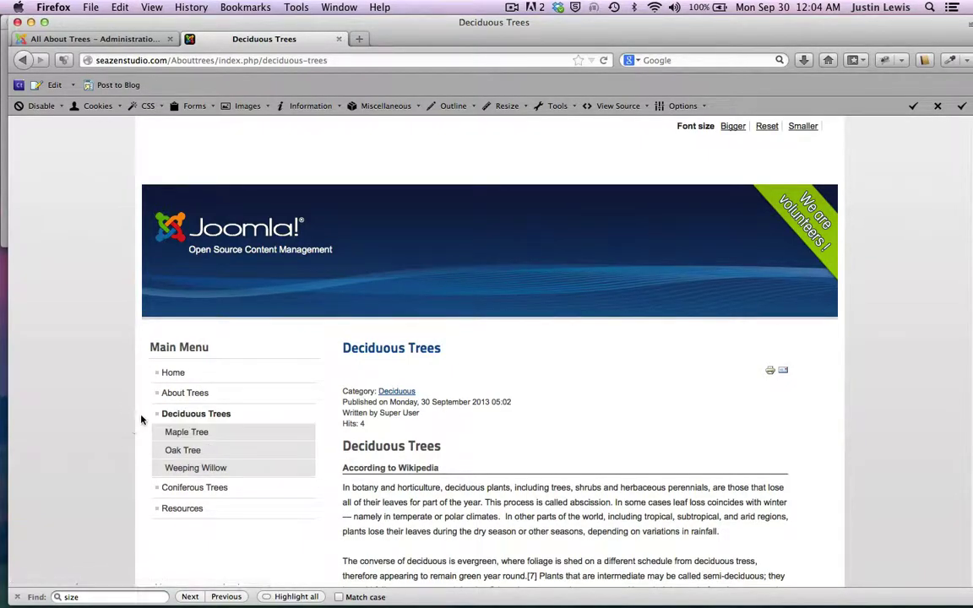
scroll(71, 498, "down", 15)
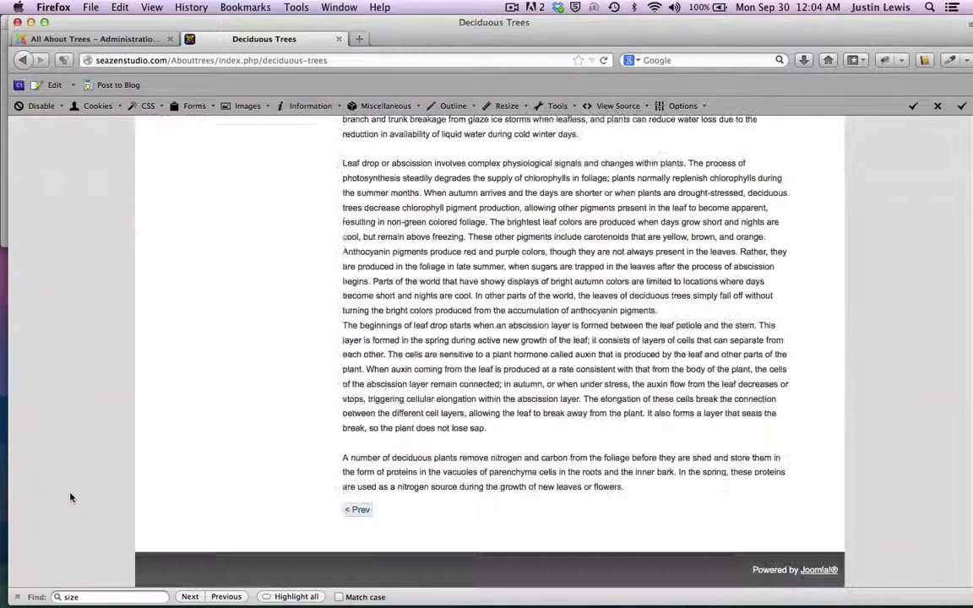
scroll(71, 497, "up", 15)
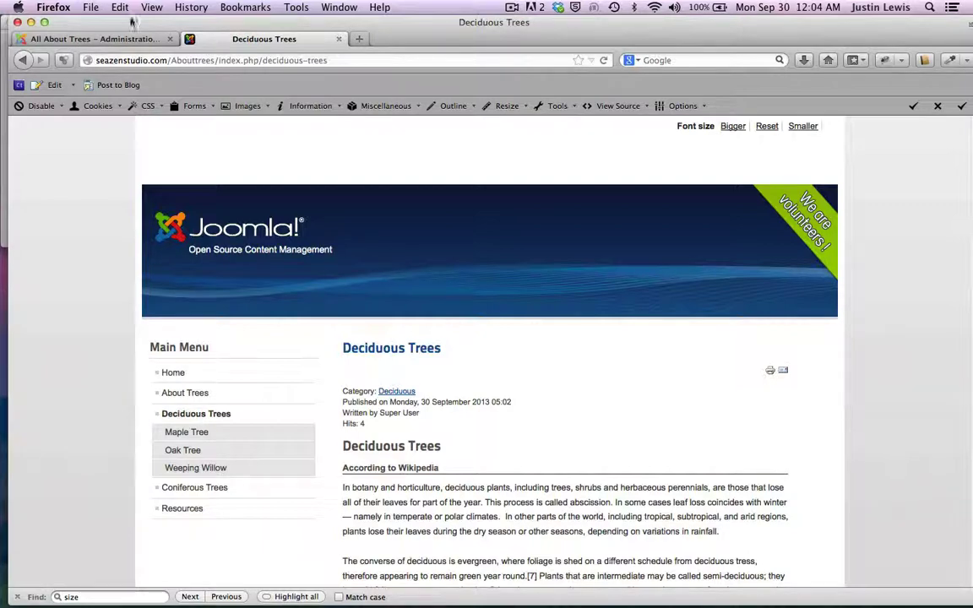
left_click(113, 38)
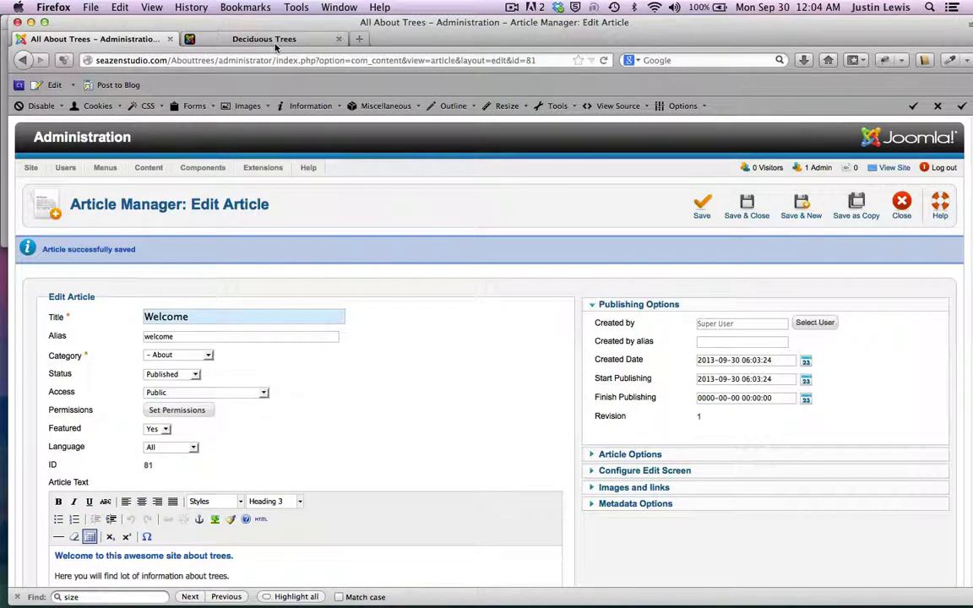
left_click(249, 38)
scroll(109, 389, "down", 15)
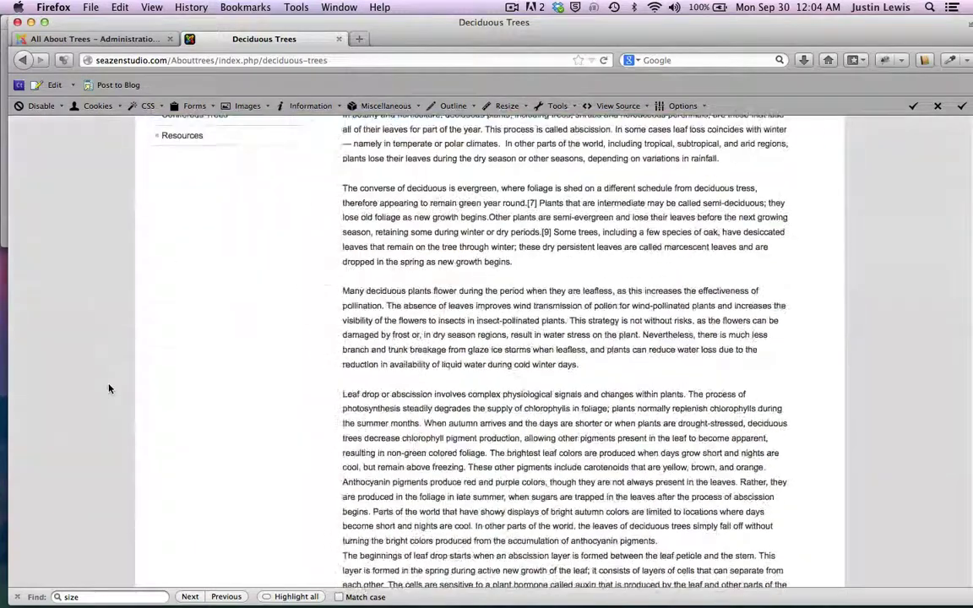
scroll(109, 388, "up", 15)
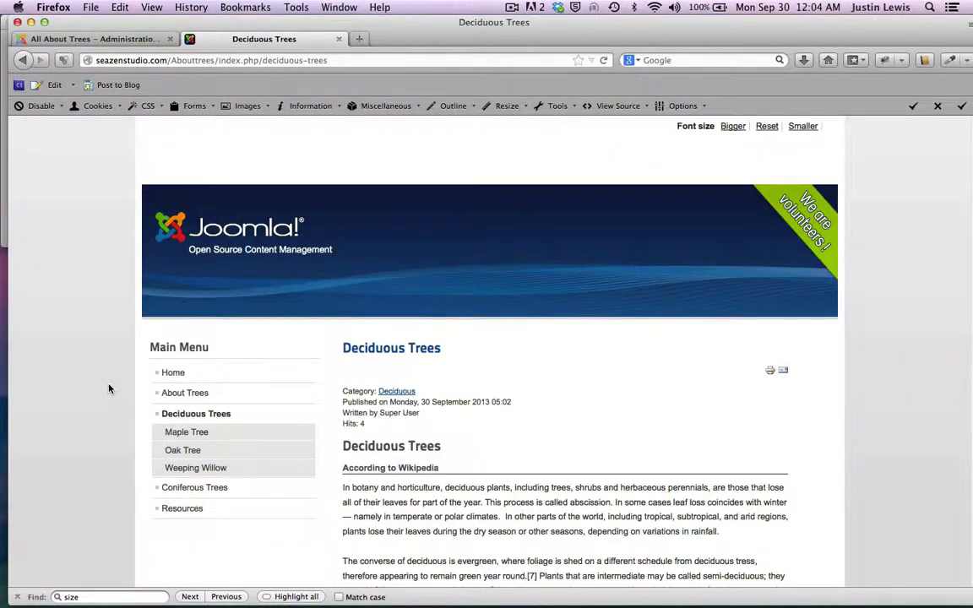